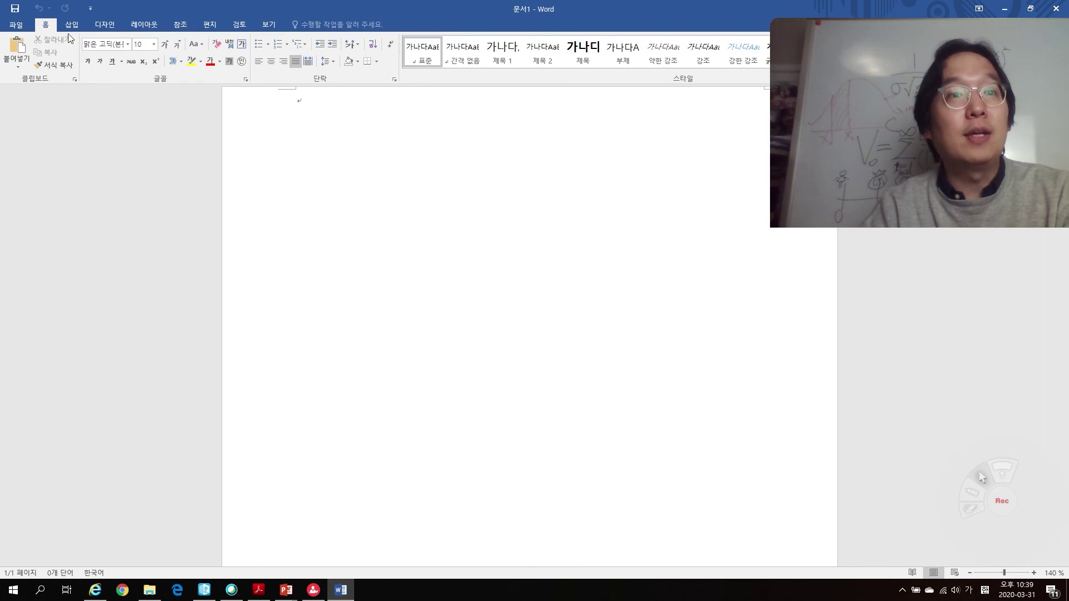
Insert a new equation in the blank document and enter the symbol π using the code \pi
left_click(71, 31)
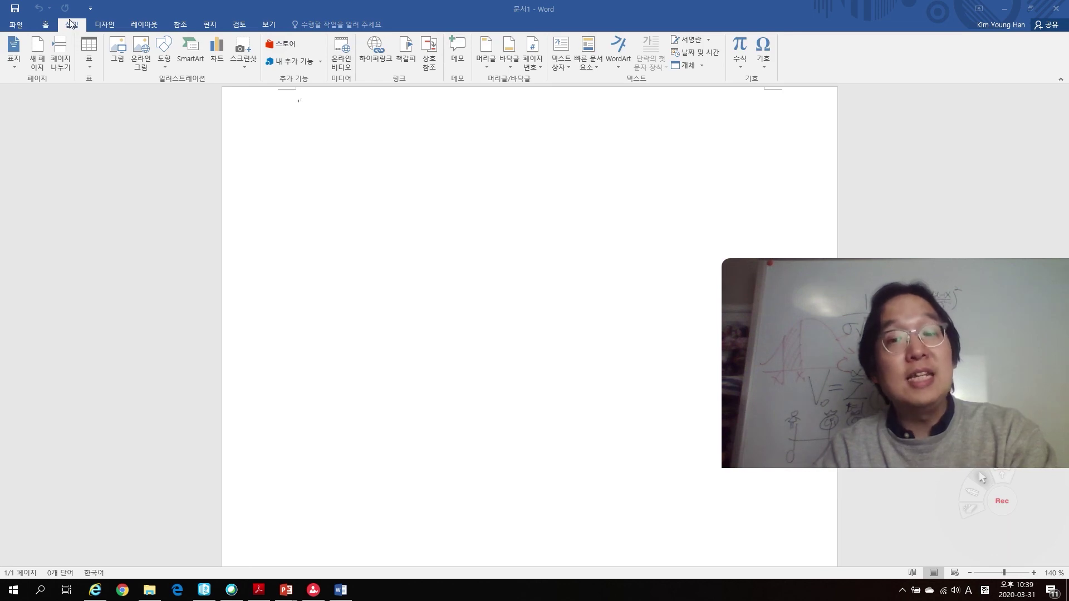
left_click(740, 49)
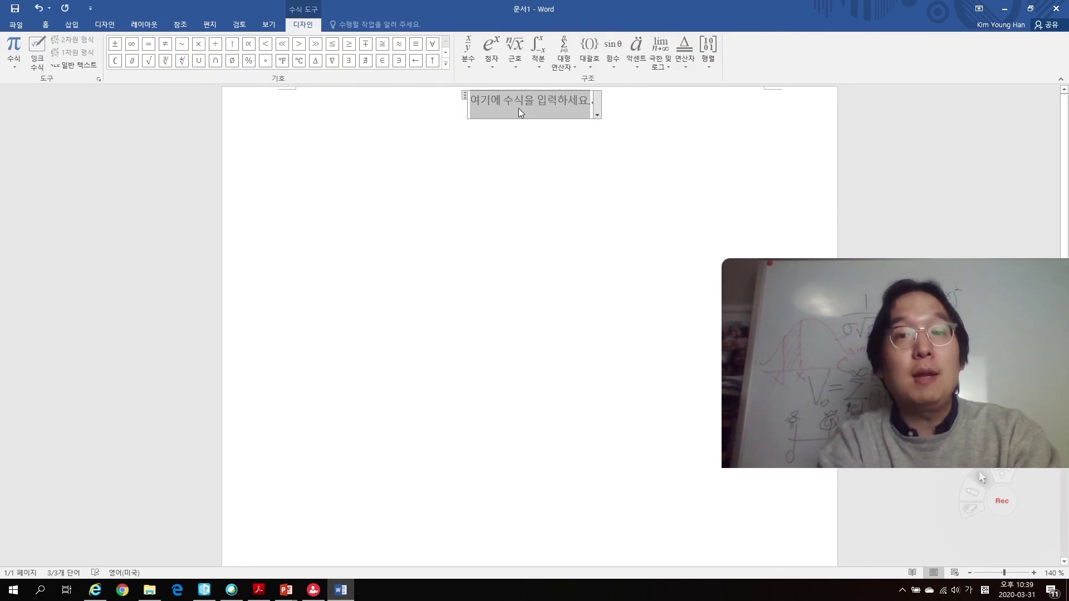
type("\\ㅔㅑ")
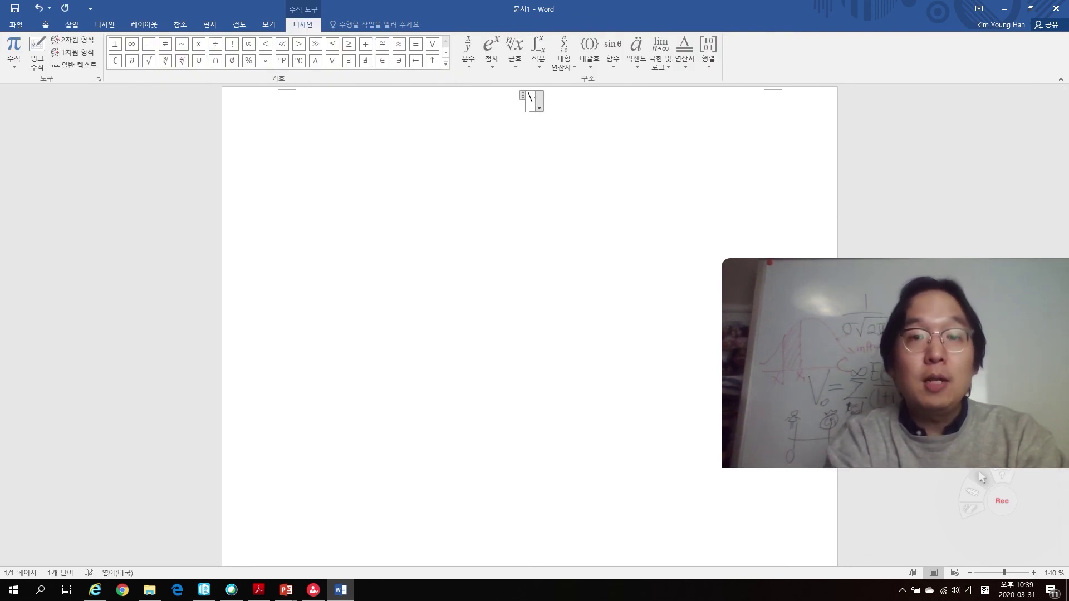
key("BackSpace")
key("BackSpace")
key("BackSpace")
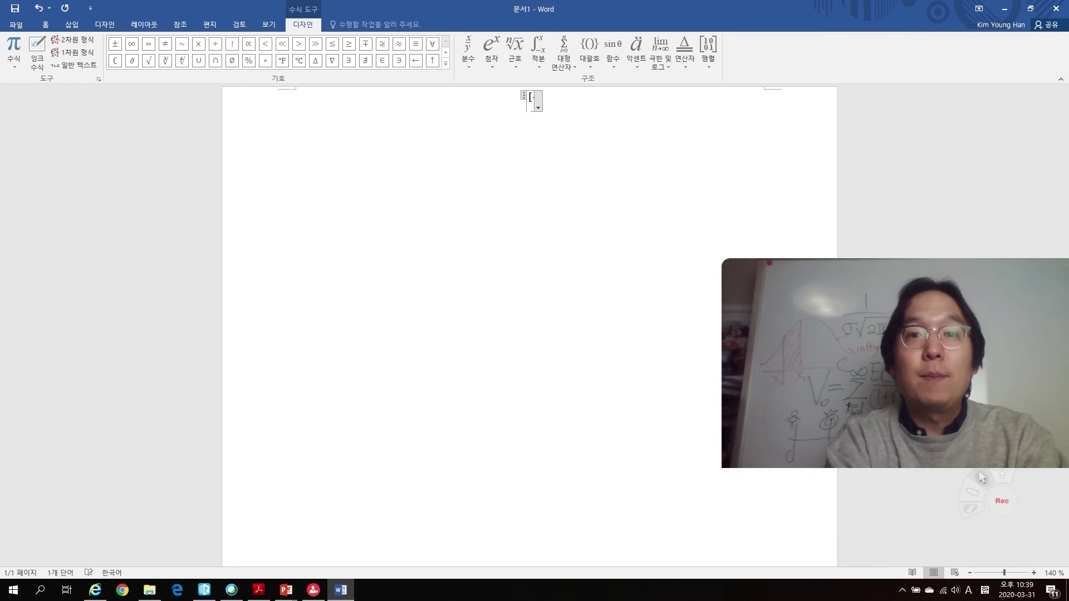
key("Hangul")
type("\\pi")
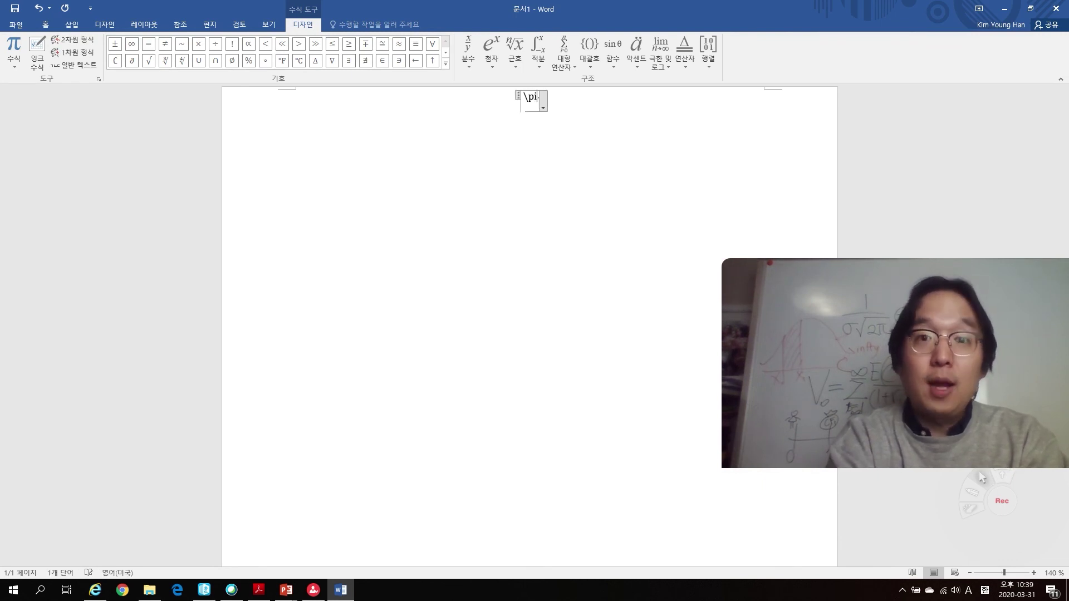
key("space")
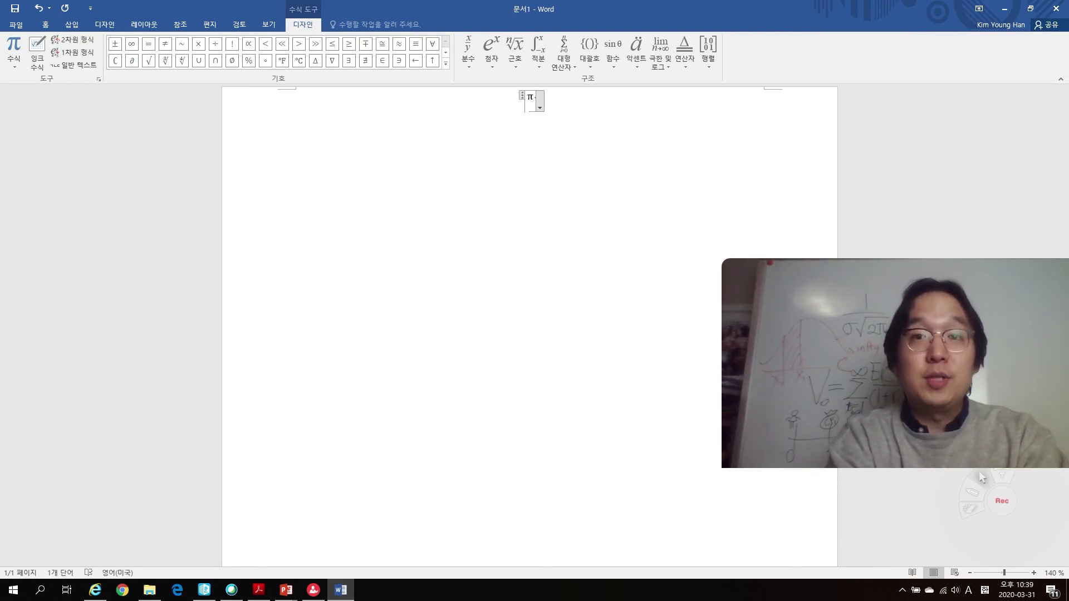
Give π a first name as its subscript, complete the equation with "= sdafkwqw", and continue on the line below it
type("_")
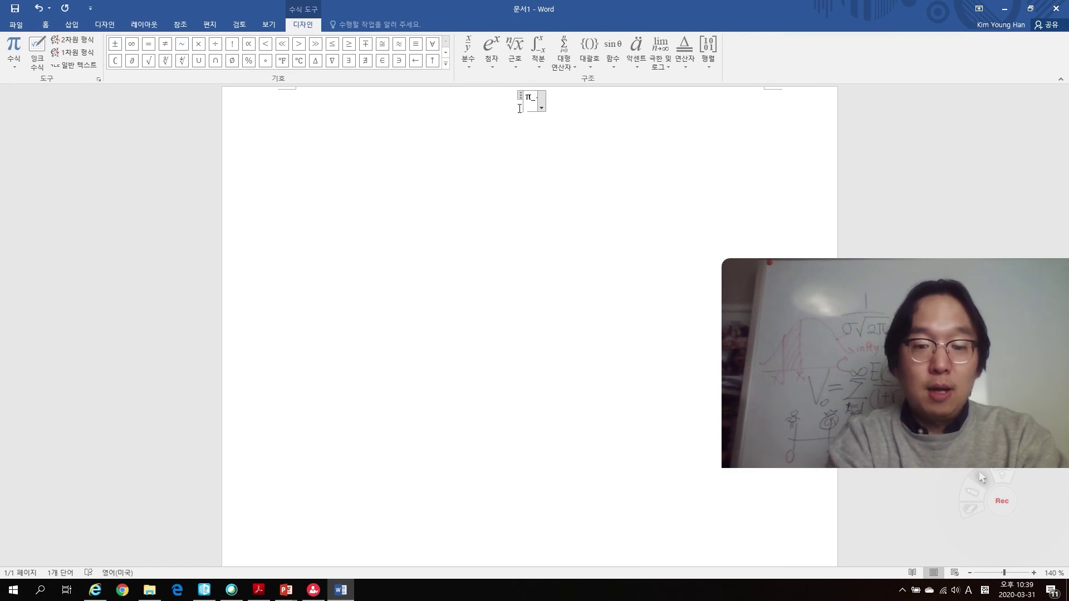
type("andy ")
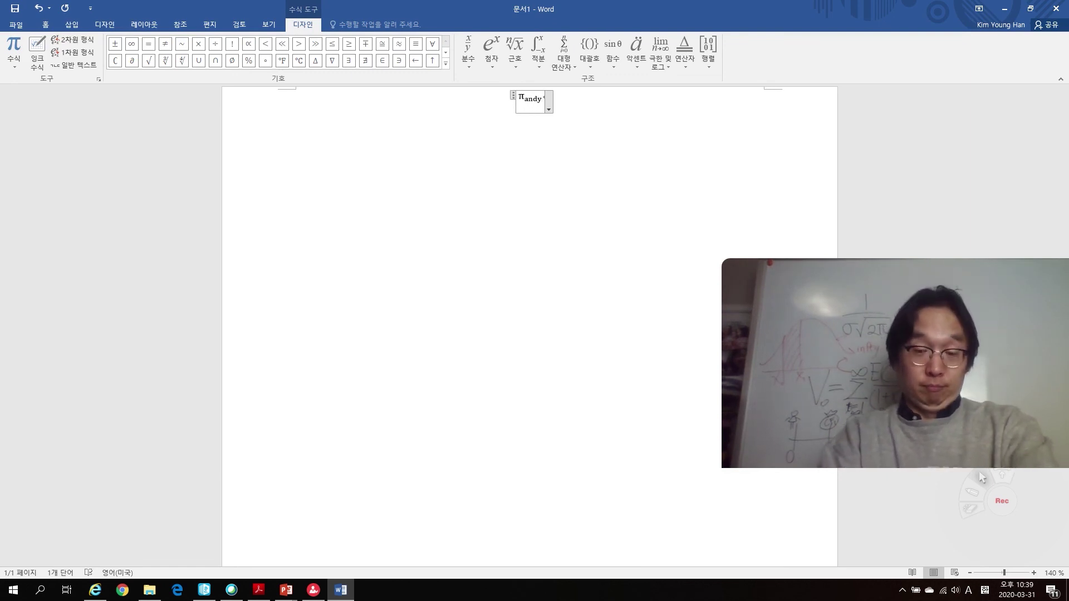
type("=")
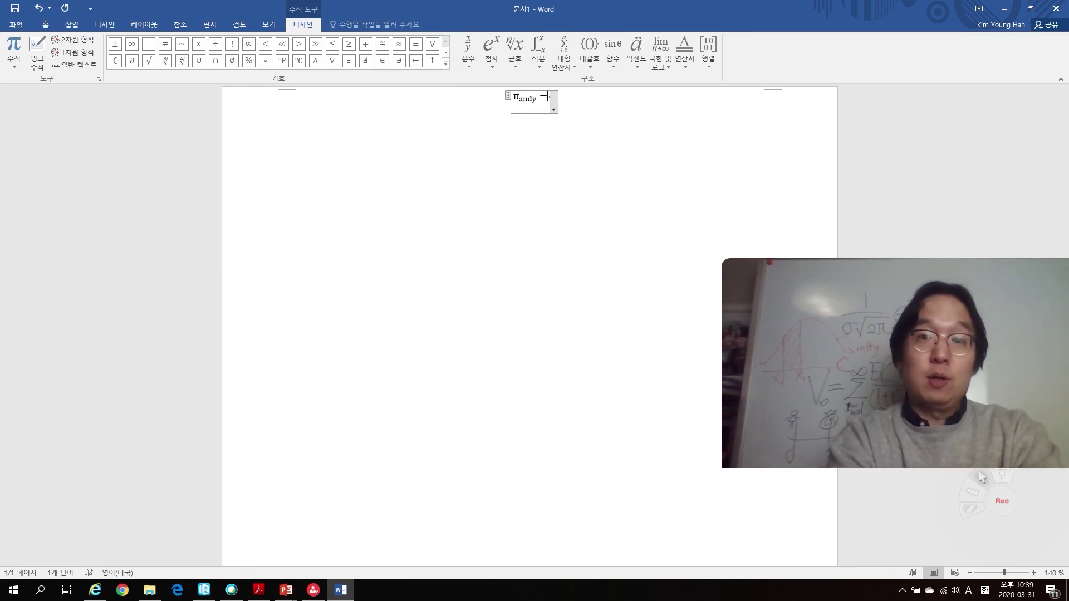
type("saafkwqw")
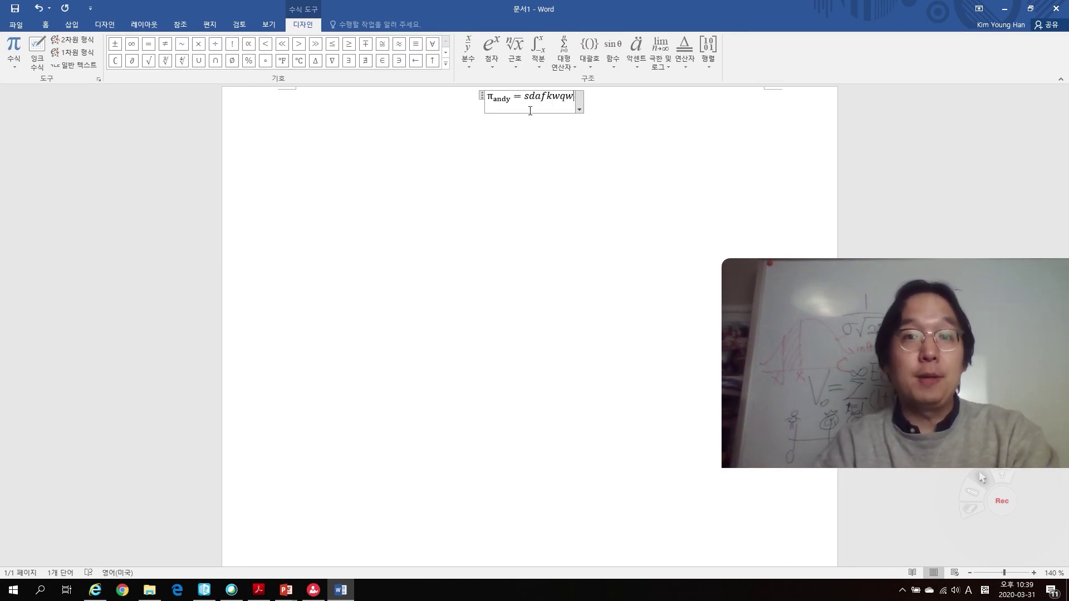
left_click(620, 103)
key("Return")
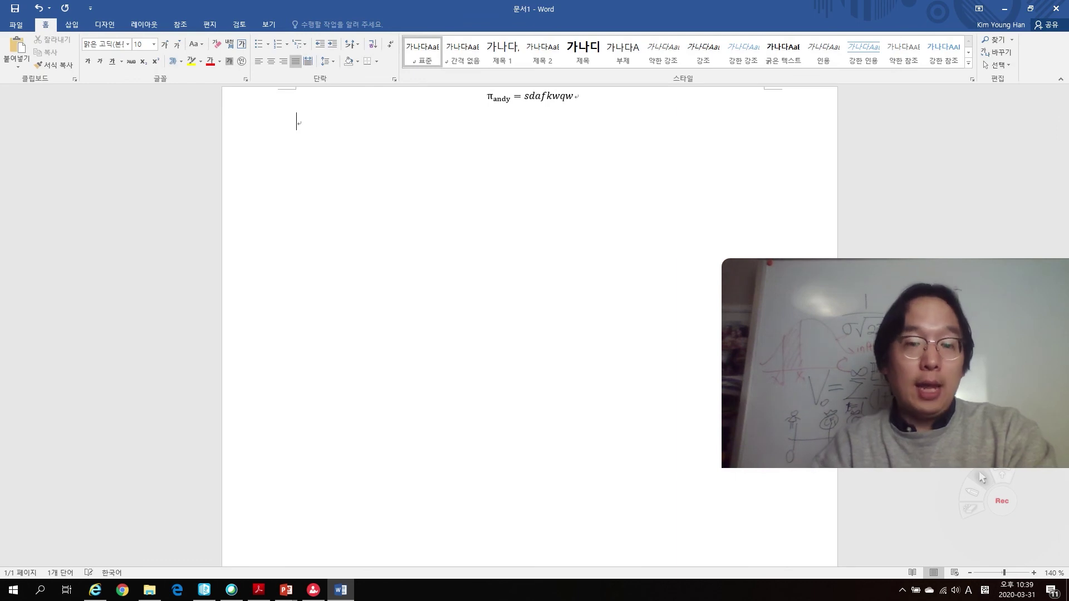
Copy the box of three formulas from the "Call option value formula" slide in PowerPoint and paste it into the Word document
mouse_move(285, 587)
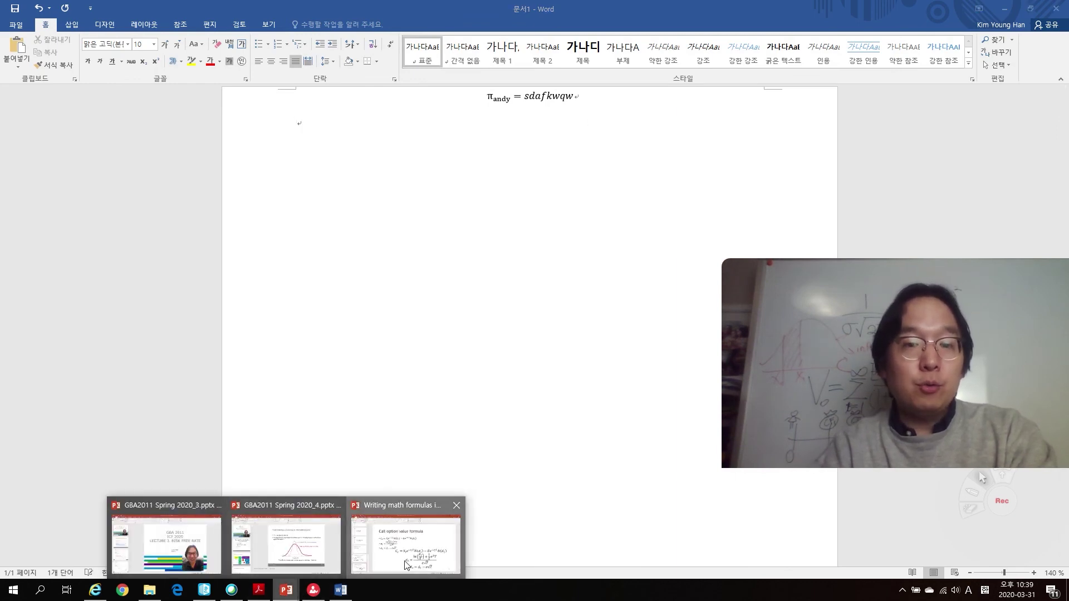
left_click(406, 532)
left_click(451, 367)
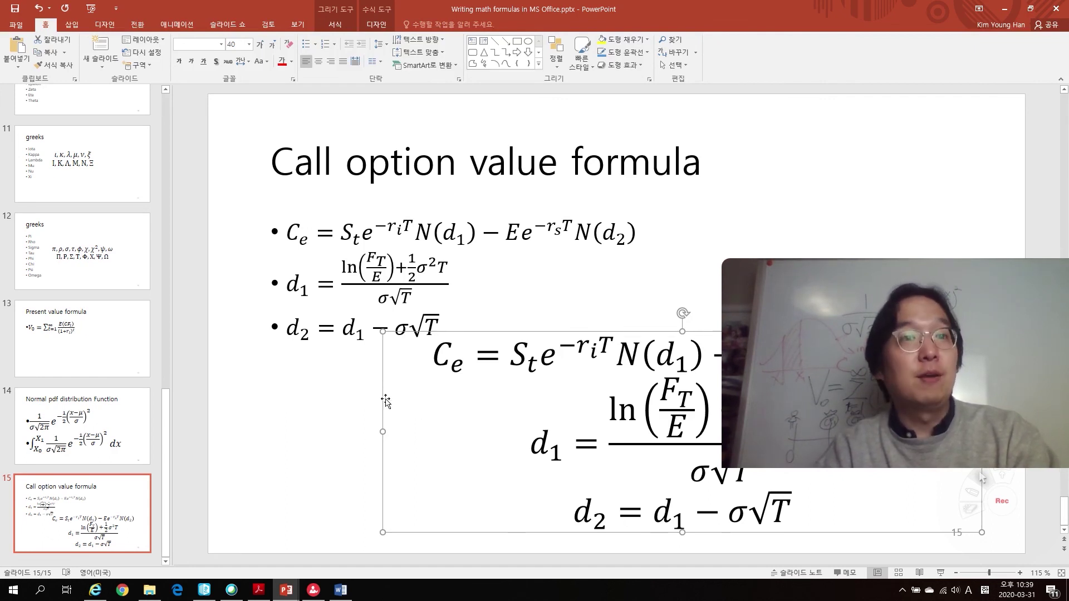
key("alt+Tab")
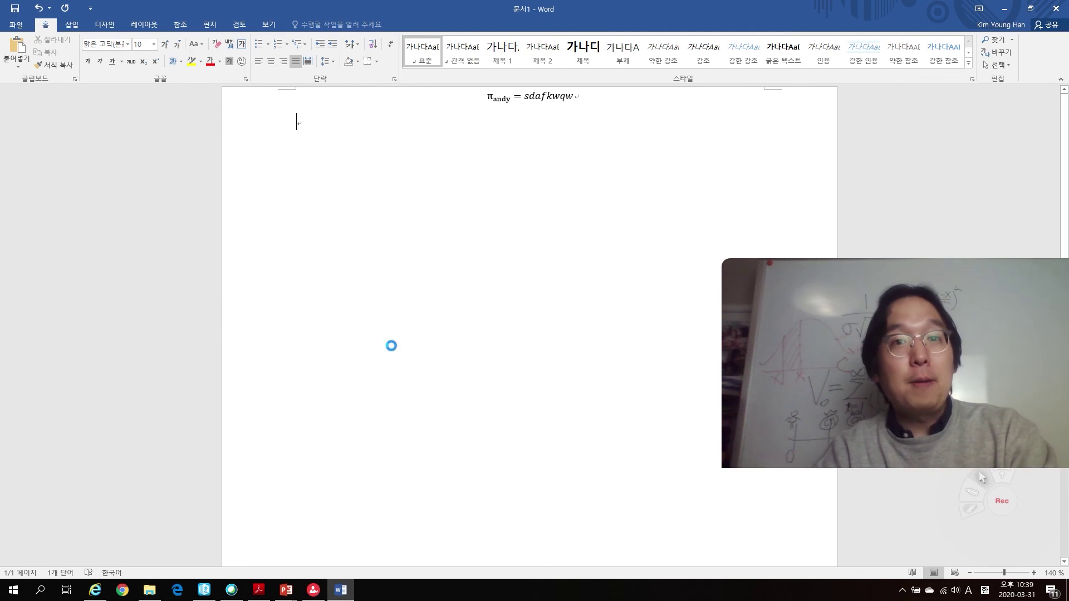
key("ctrl+v")
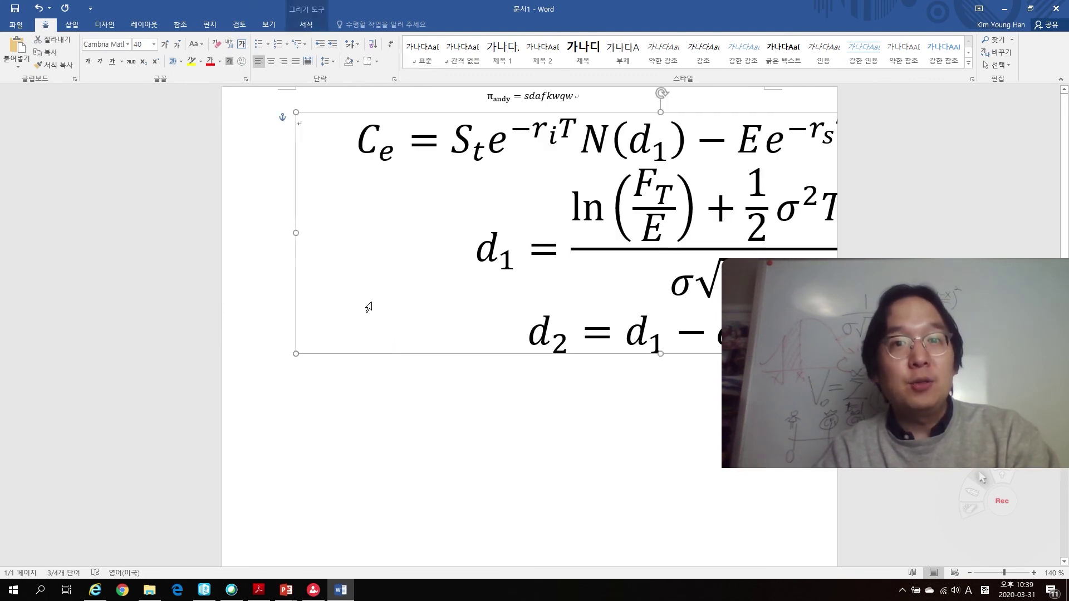
Select all three formulas in the pasted text box and reduce their font size to 11
left_click(547, 245)
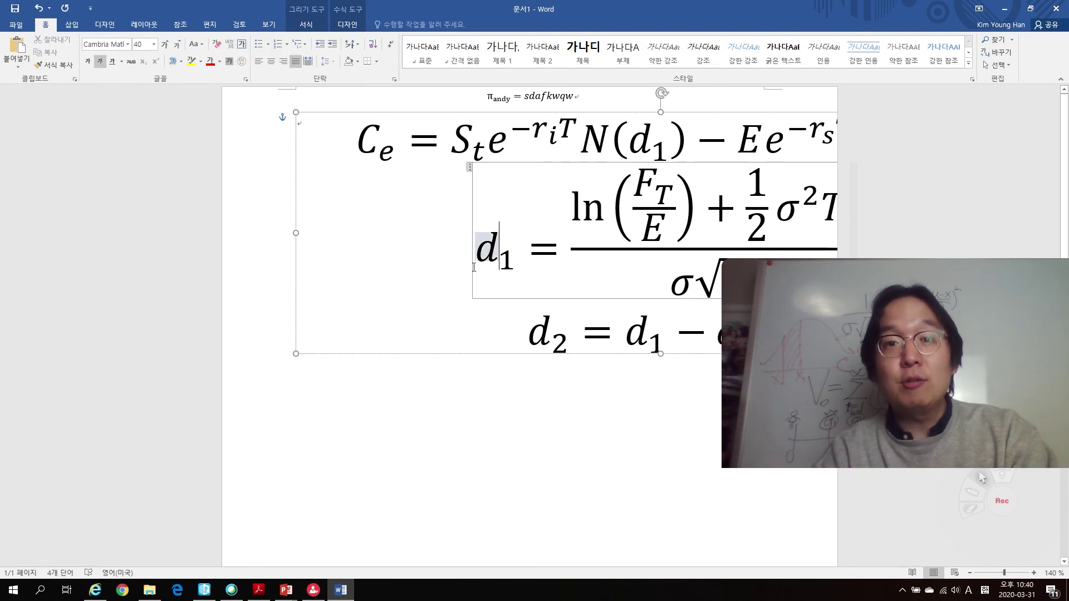
left_click(540, 346)
left_click(487, 341)
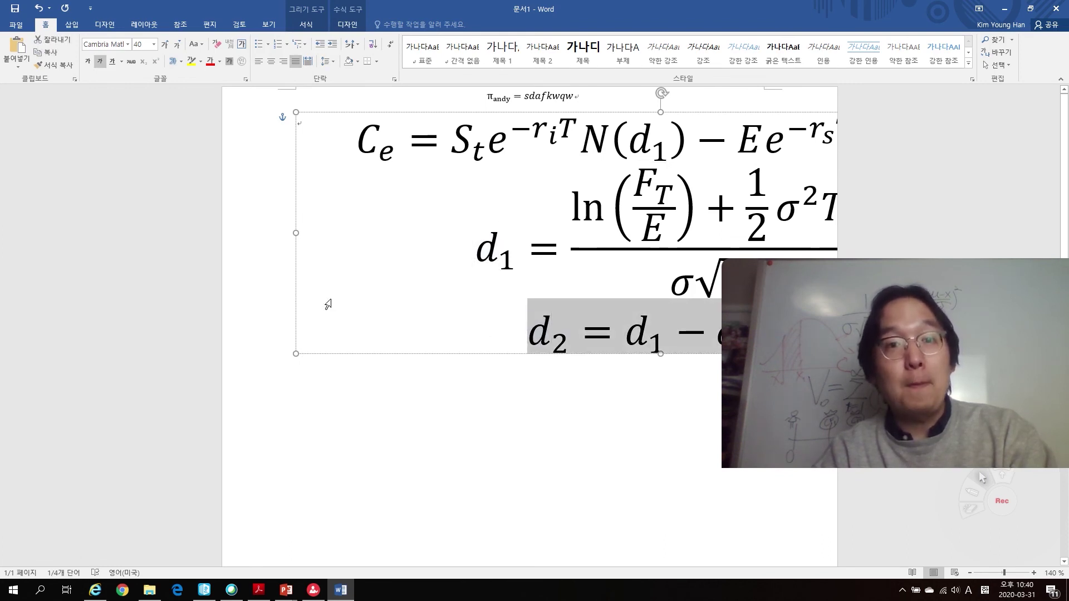
left_click(365, 142)
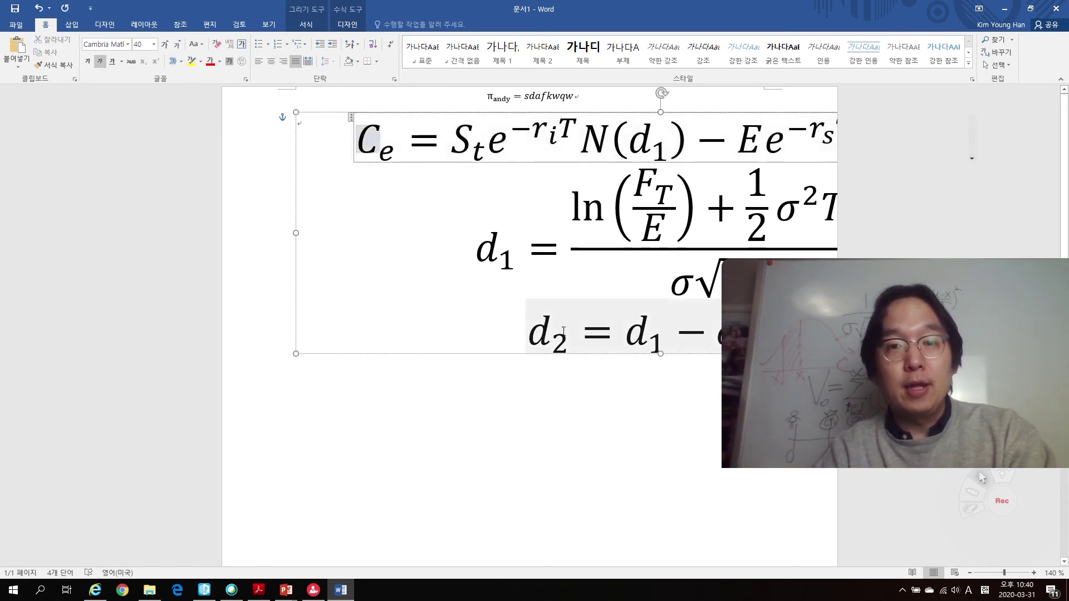
left_click(564, 331, "shift")
left_click(593, 357, "shift")
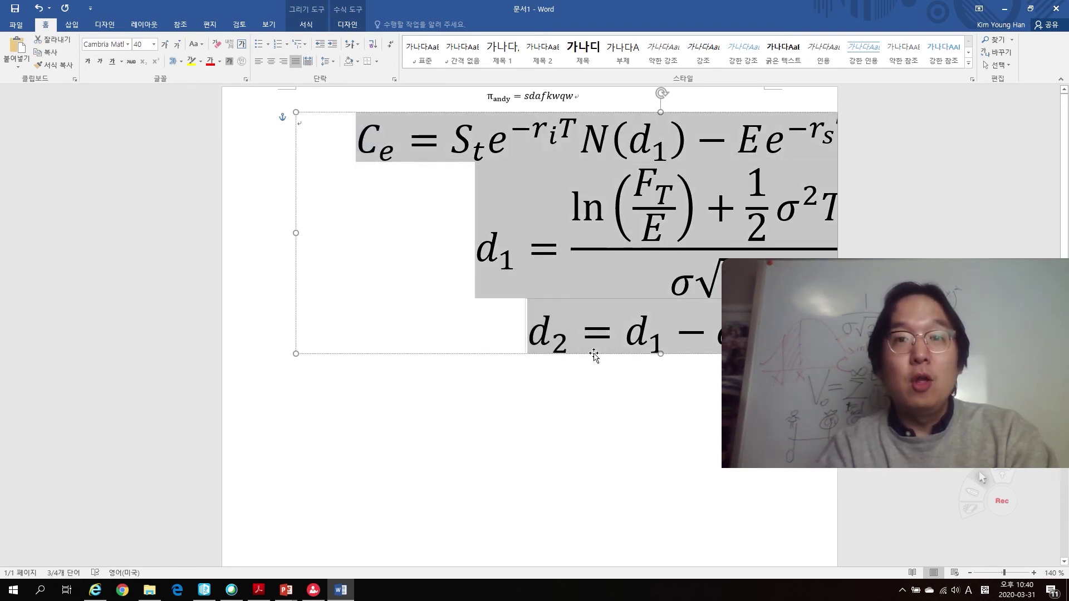
double_click(178, 44)
triple_click(178, 44)
triple_click(178, 45)
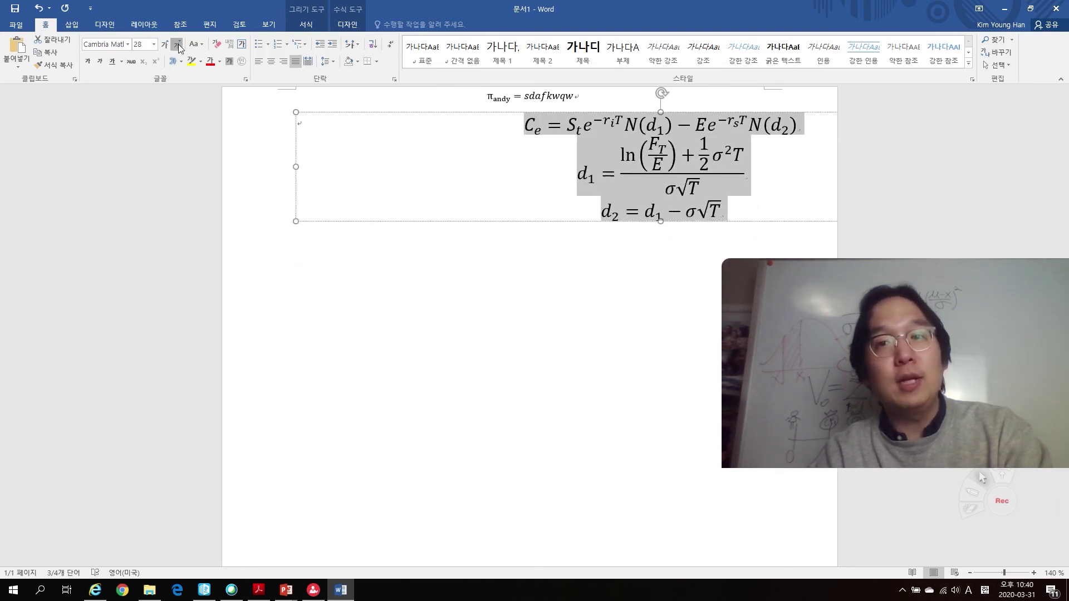
left_click(179, 44)
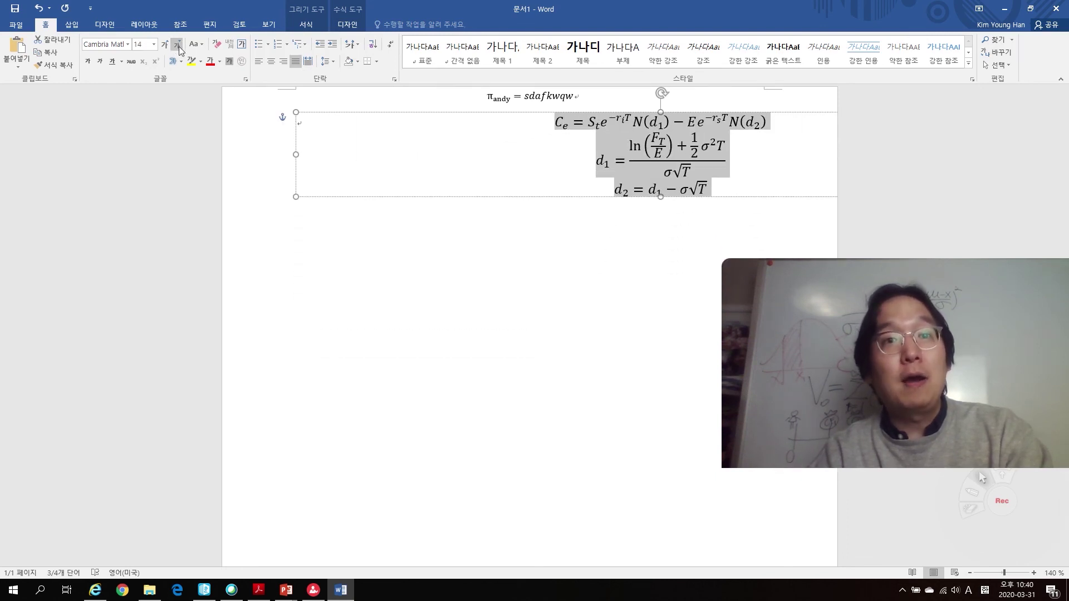
left_click(178, 46)
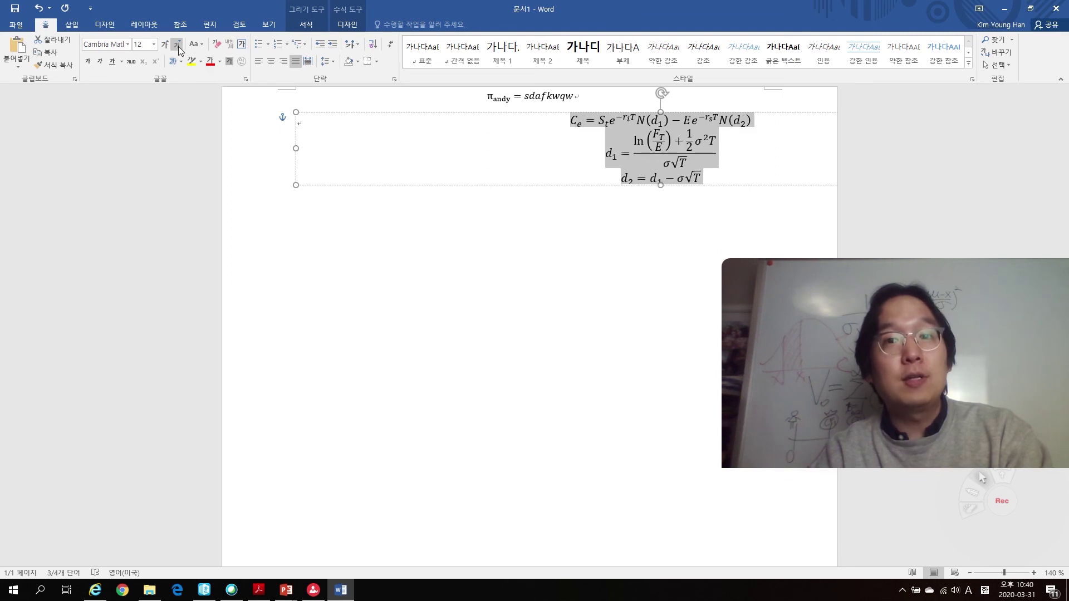
left_click(178, 46)
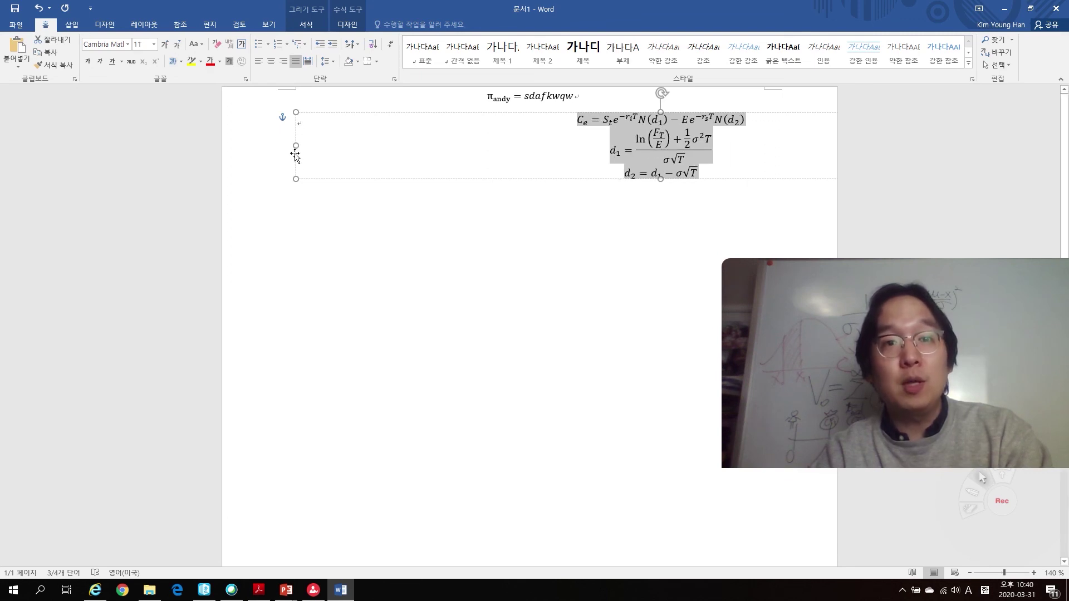
Reposition the formula text box below the first equation and narrow it to fit well within the page margins
mouse_move(295, 156)
left_mouse_down()
mouse_move(579, 152)
mouse_move(295, 109)
mouse_move(289, 176)
mouse_move(303, 148)
mouse_move(397, 241)
left_mouse_up()
left_click(580, 136)
left_click(578, 118)
left_click(411, 329)
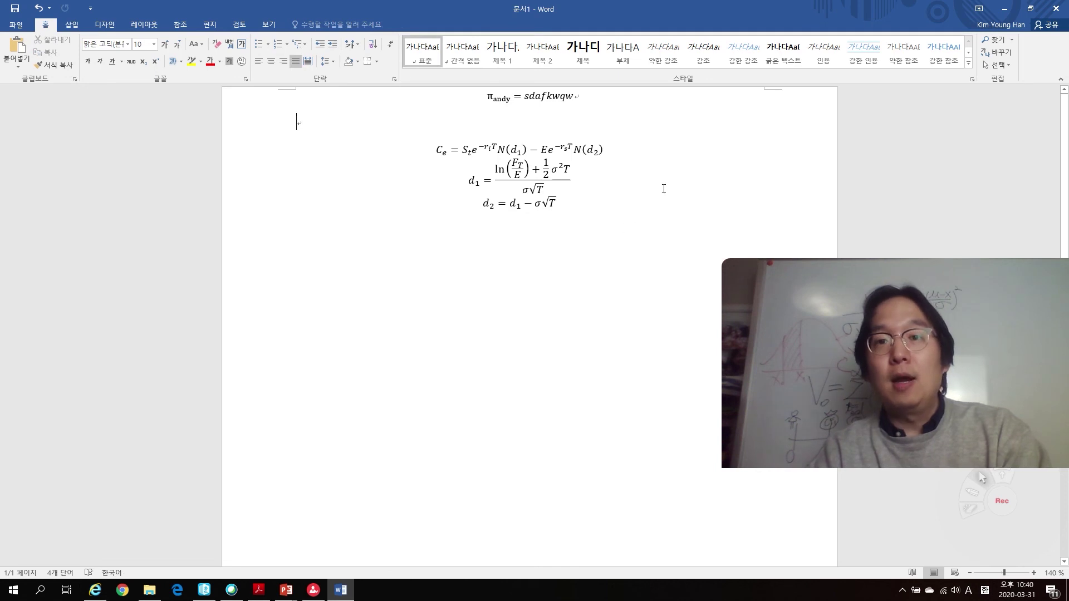
left_click(663, 189)
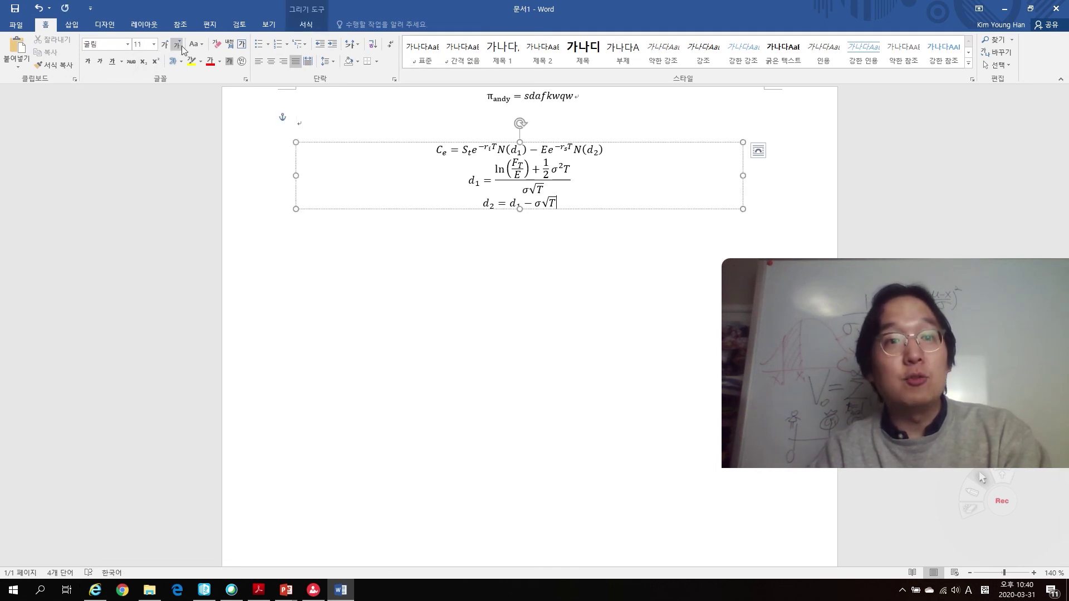
left_click_drag(742, 175, 639, 178)
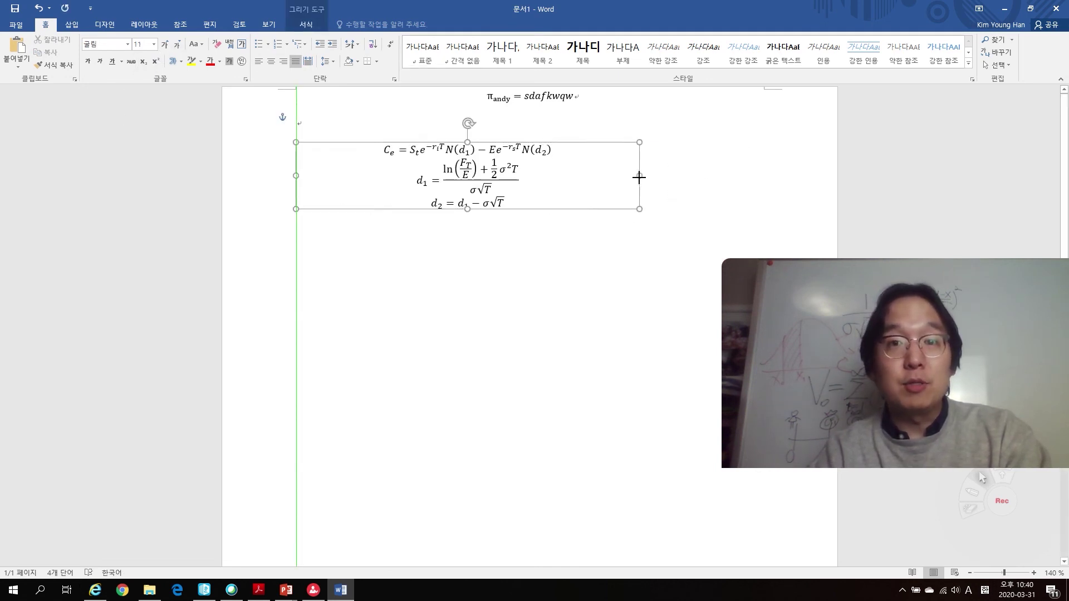
Enlarge the formulas in the text box to font size 16
left_click(163, 44)
left_click(164, 44)
left_click(429, 362)
left_click(432, 238)
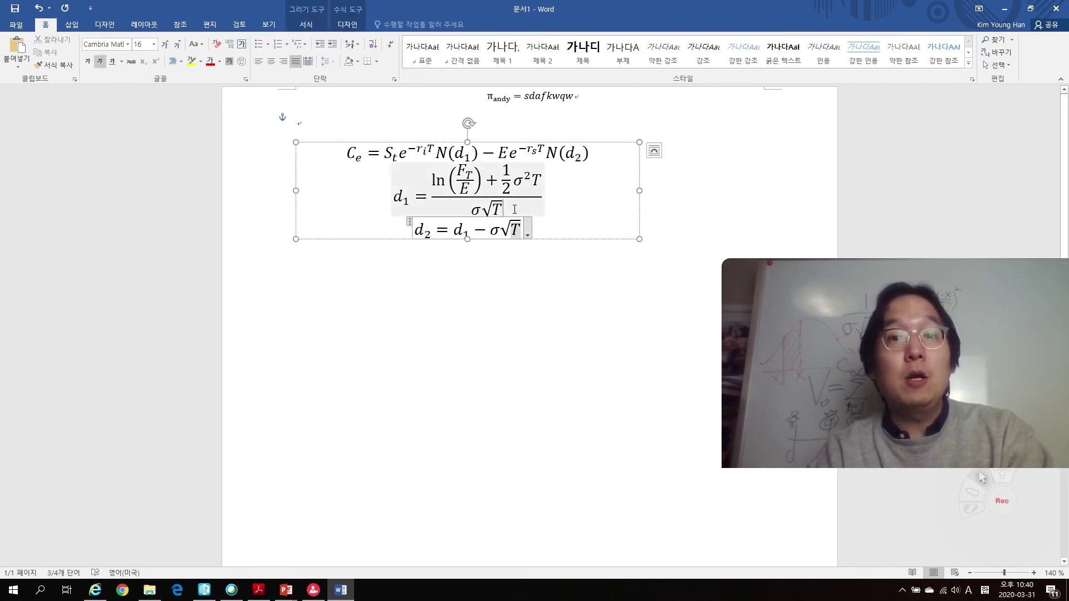
Extend the square root in the d₂ formula with a multiplied bracket containing 1 plus the first name used in the subscript above
left_click(527, 233)
left_click(524, 233)
left_click(521, 231)
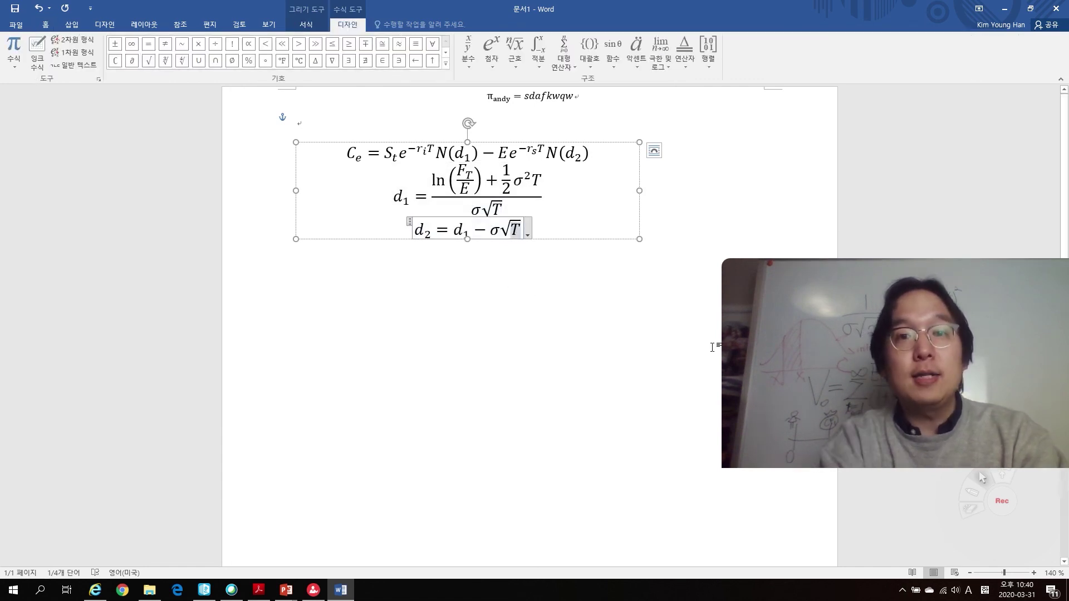
key("Right")
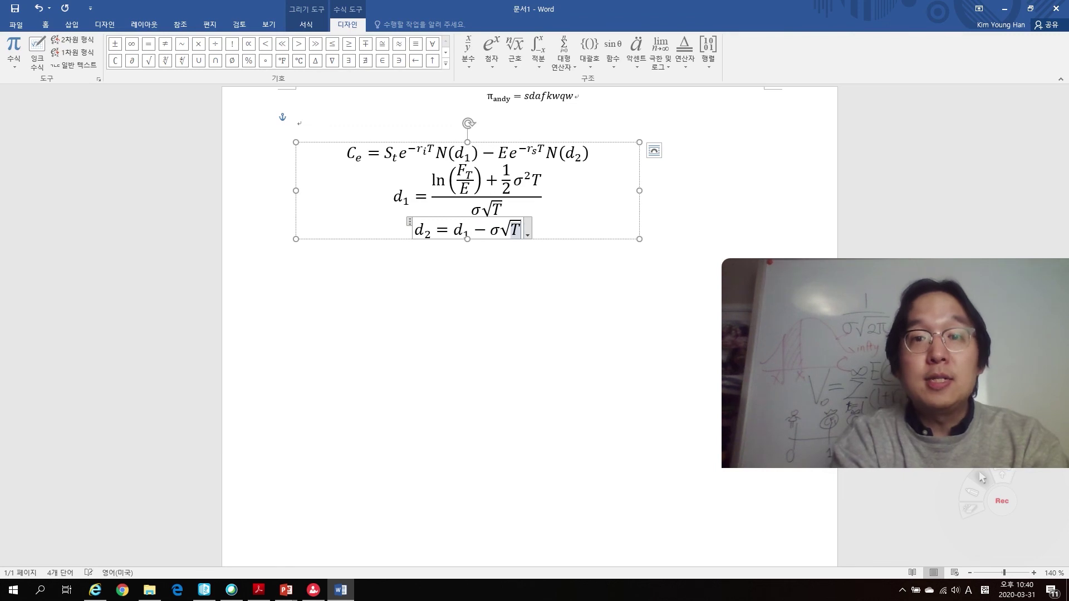
type("(")
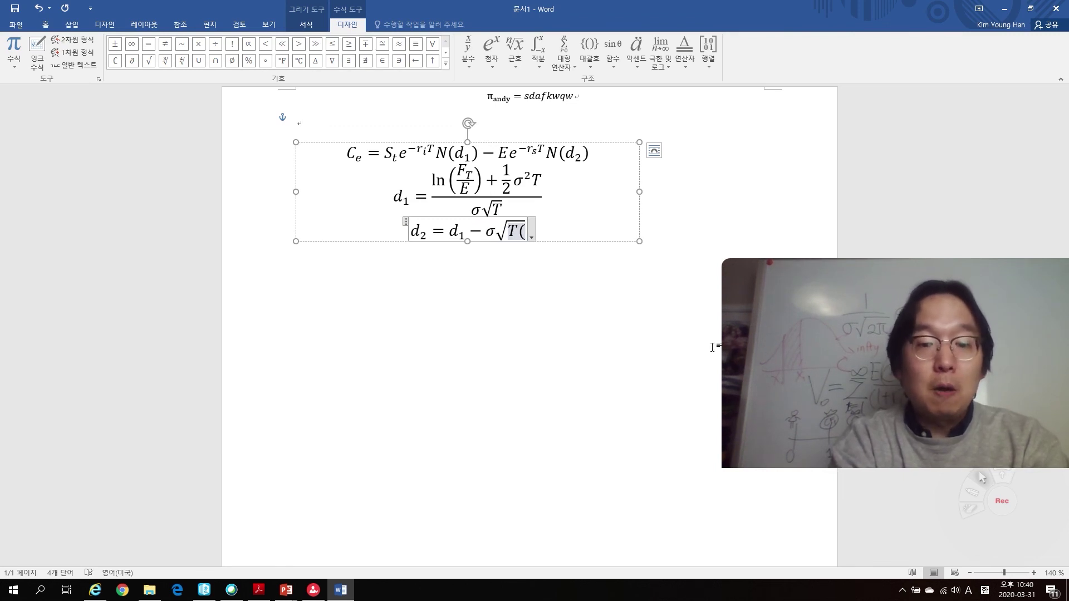
type("1 + andy)")
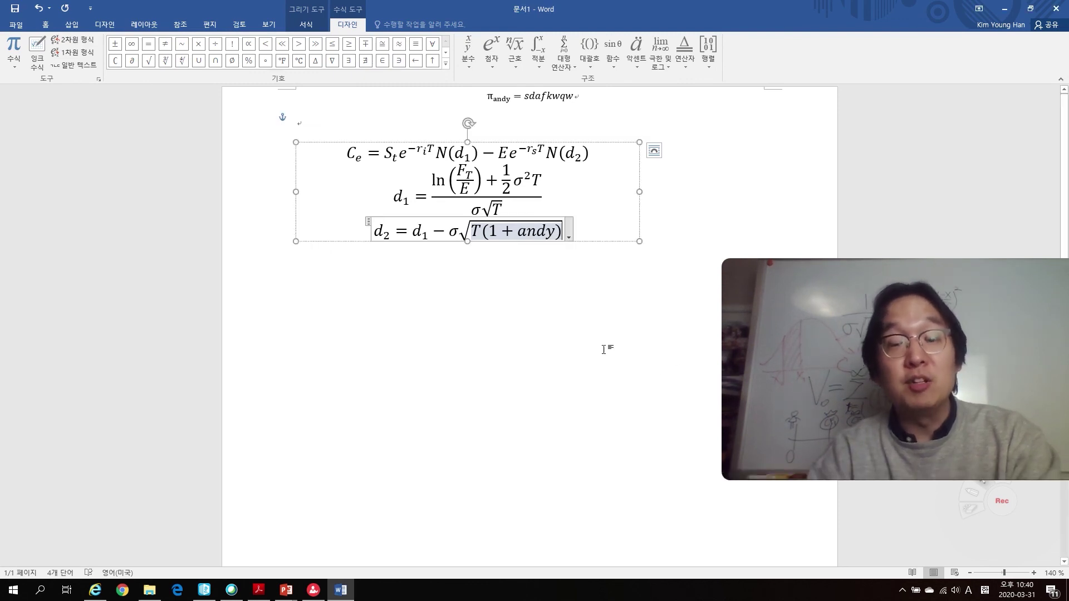
left_click(494, 318)
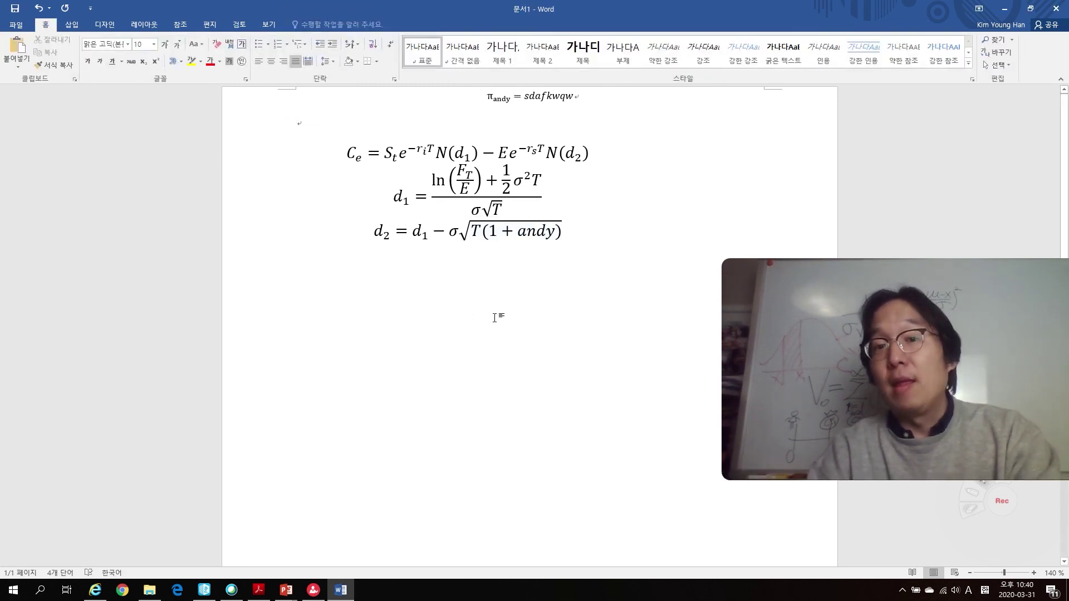
Start saving the new document to the PC and choose the desktop folder (바탕 화면) as its location
left_click(19, 26)
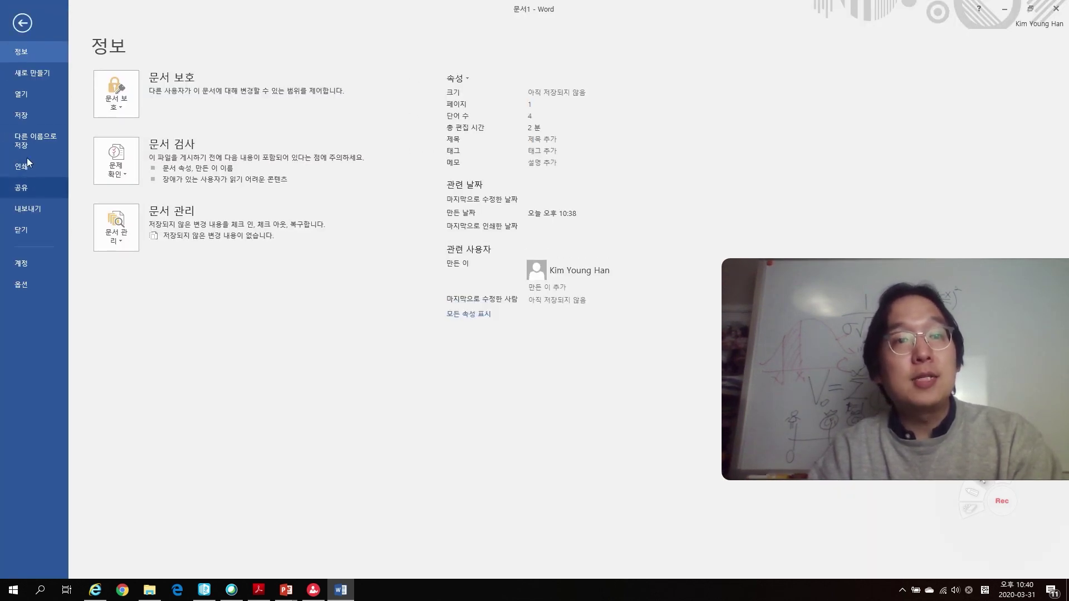
left_click(38, 118)
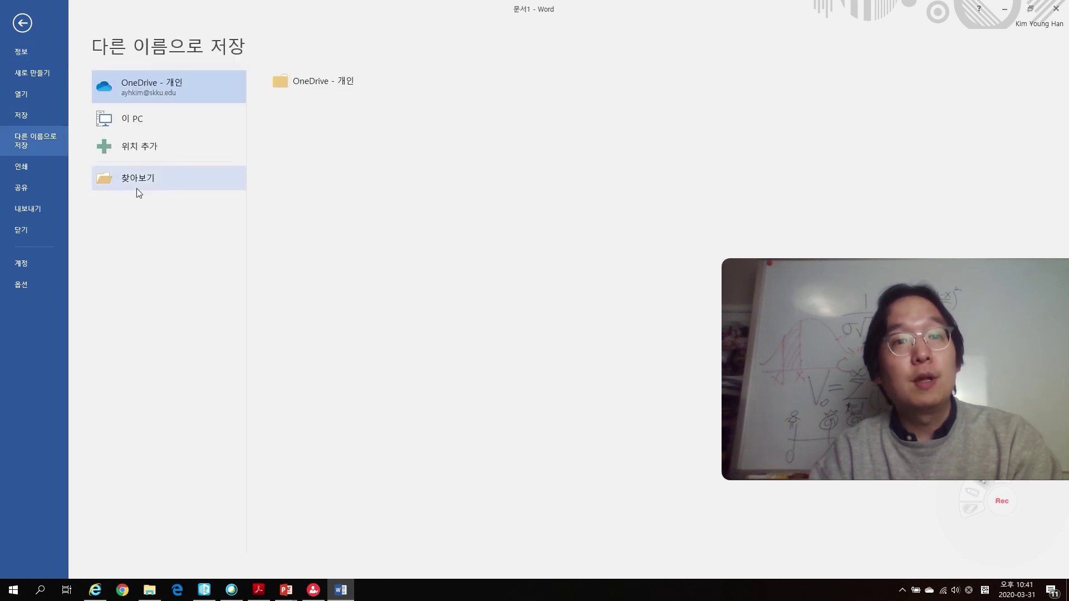
left_click(145, 175)
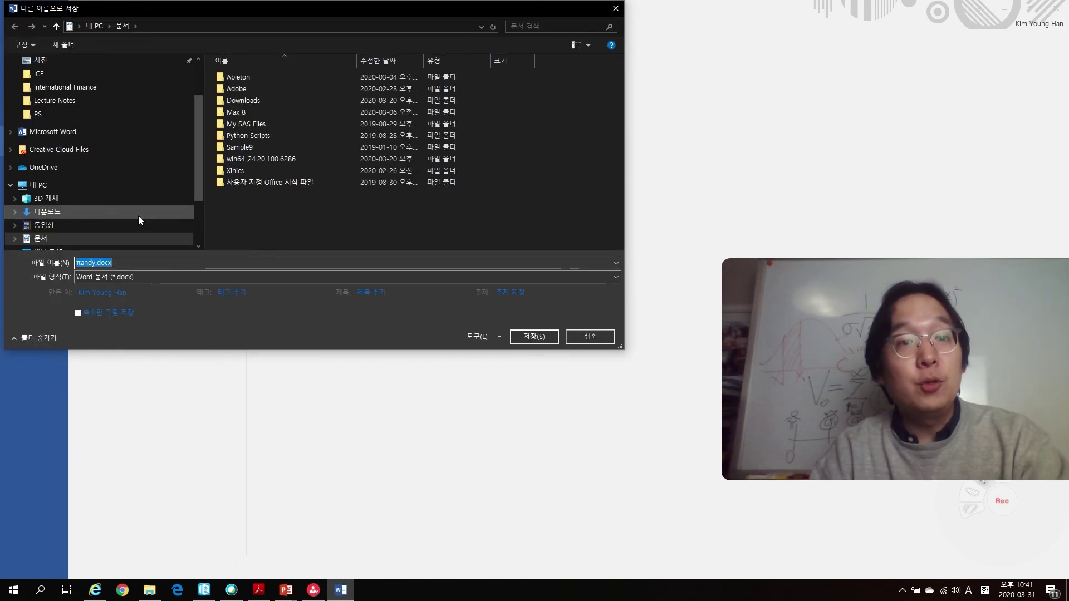
scroll(123, 205, "down", 3)
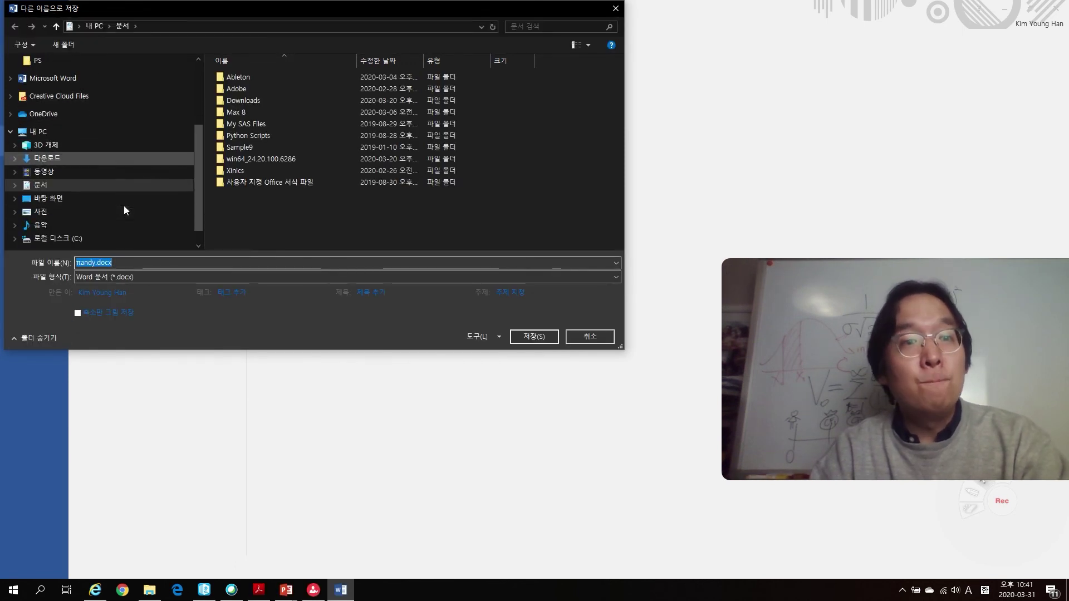
left_click(122, 203)
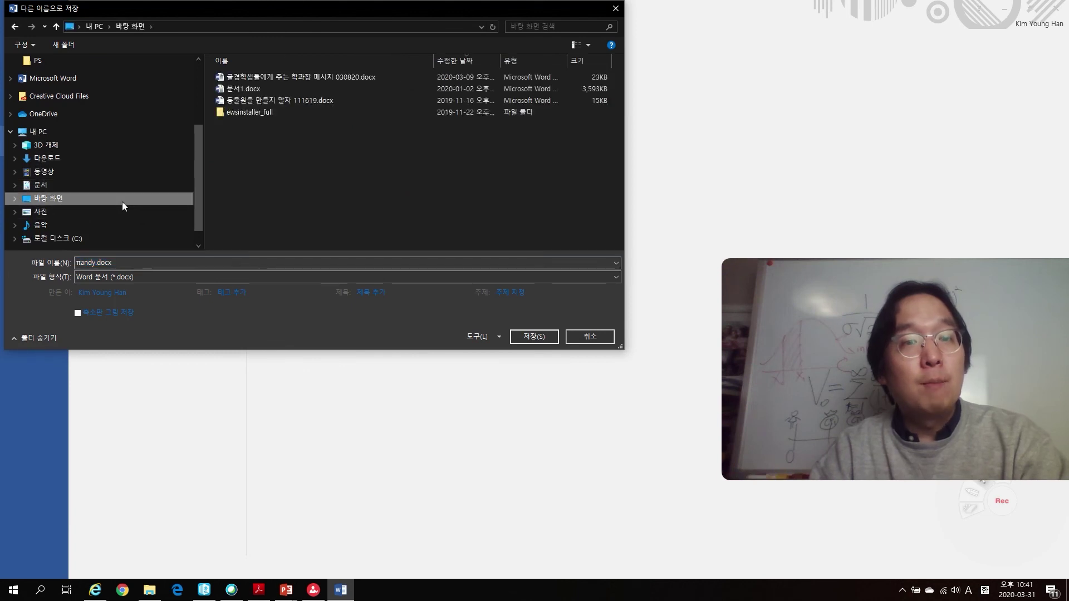
Name the file "Demonsrate math formulae typing 033120" and save it as a Word document
left_click(364, 267)
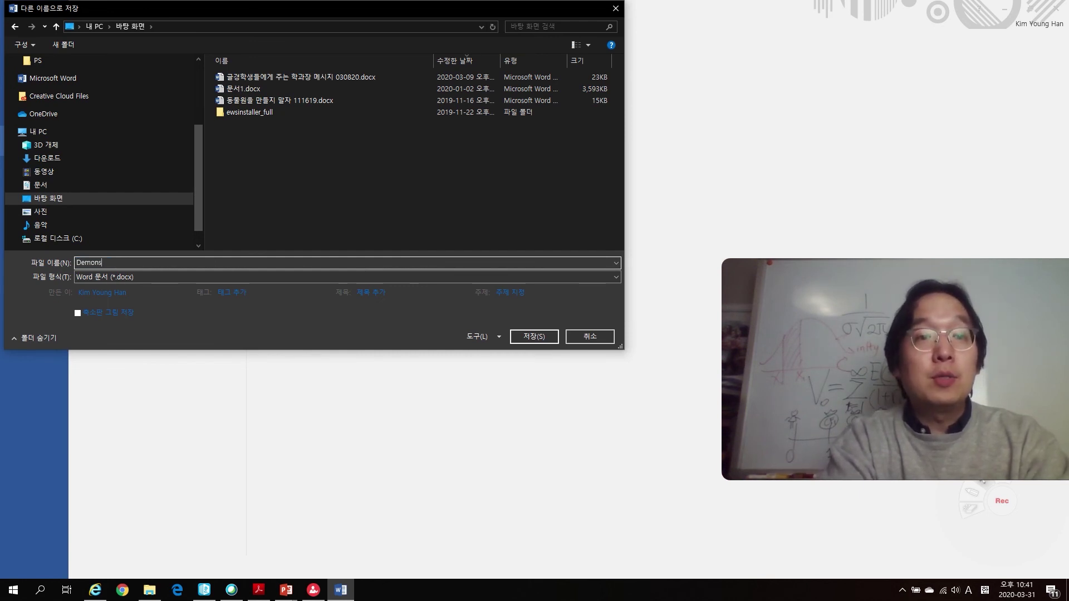
type("Demonsrate math ")
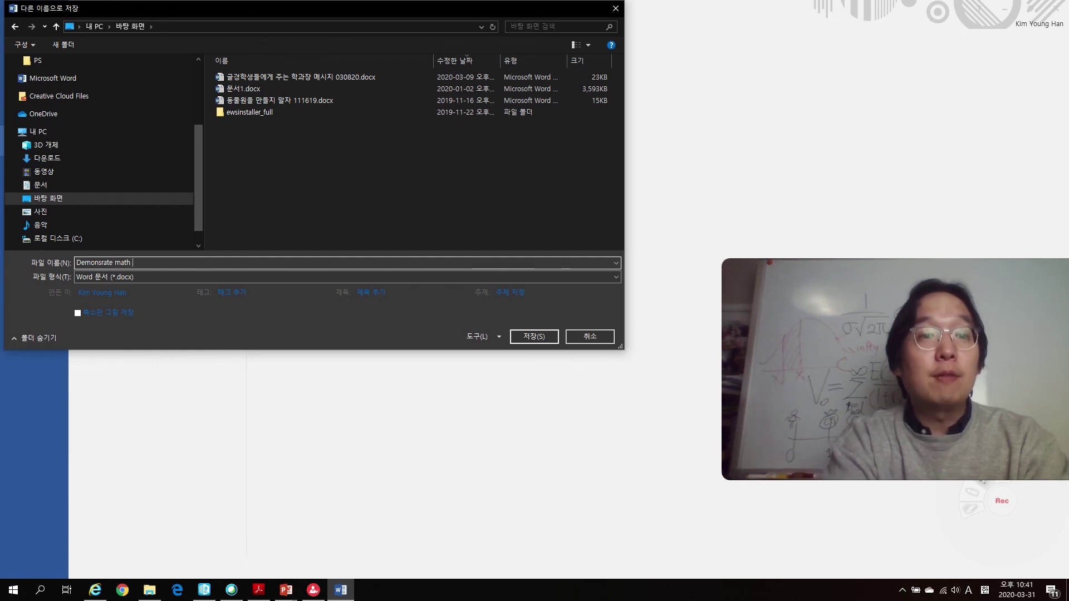
type("formula")
key("BackSpace")
type("e typing")
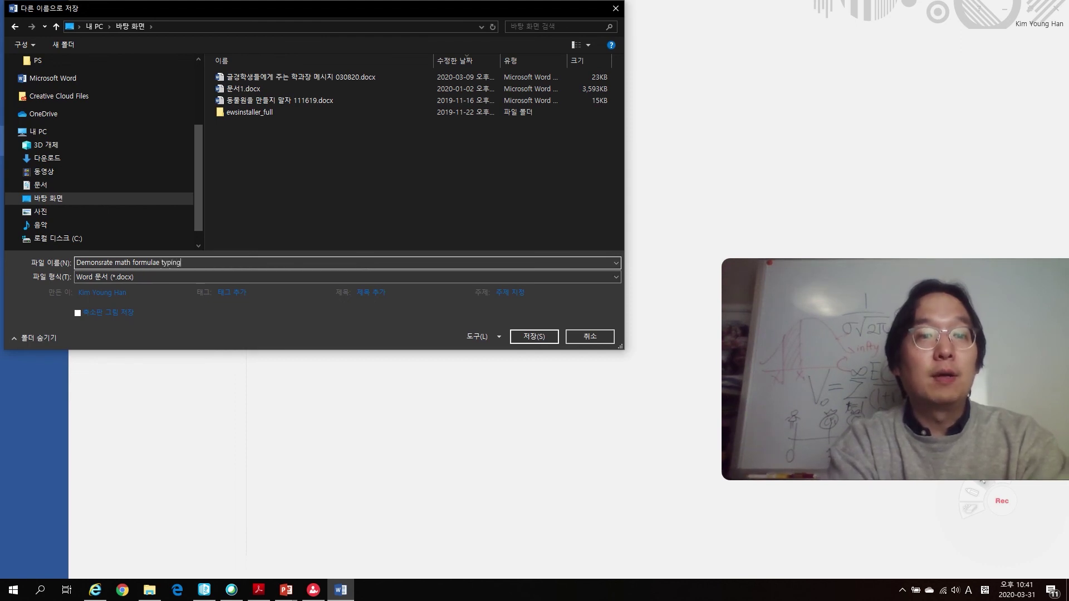
type("ae typing 033120")
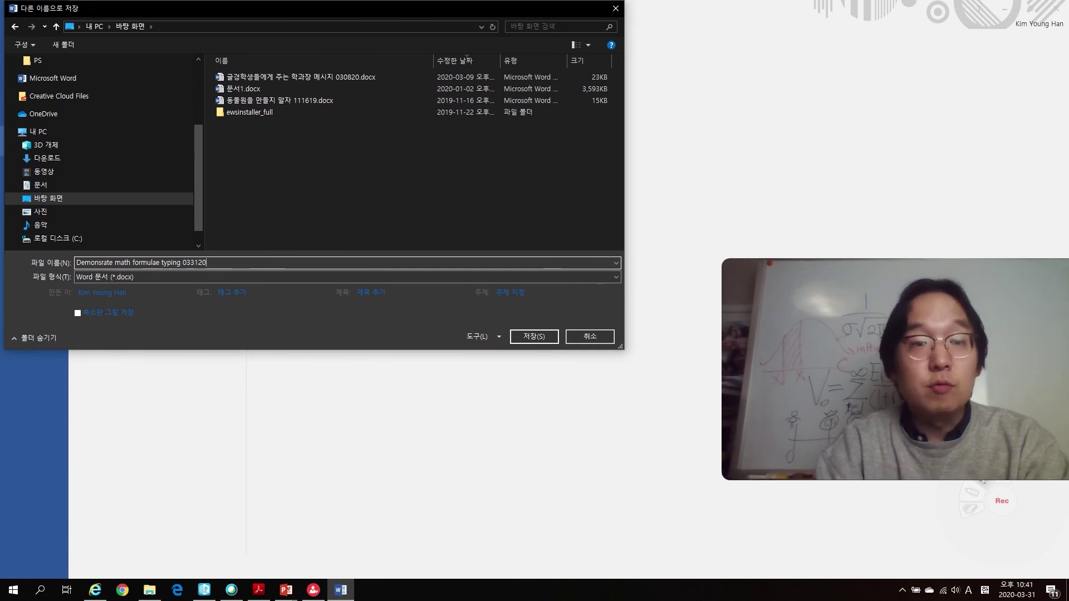
key("Return")
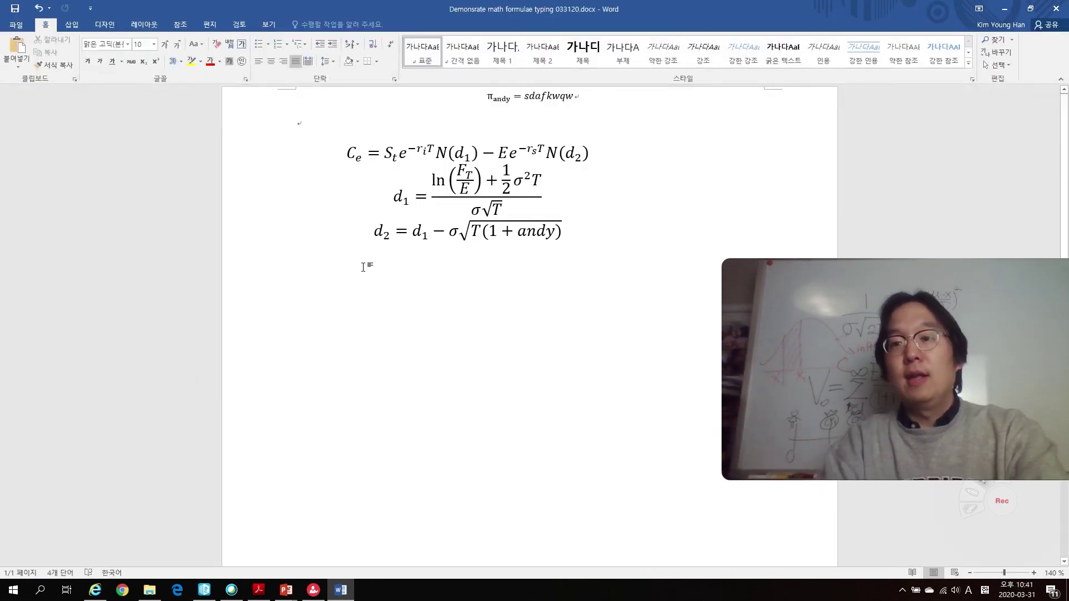
key("Up")
key("Up")
key("Up")
key("Up")
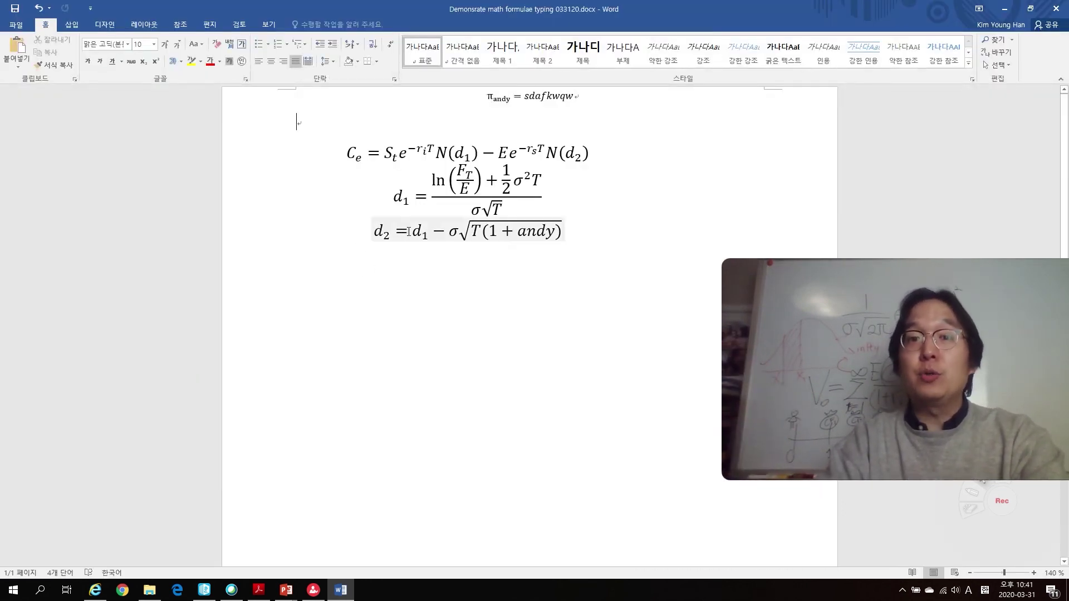
Save a copy on the desktop in Word 97-2003 format (*.doc) under the same name, accepting the compatibility changes
left_click(25, 26)
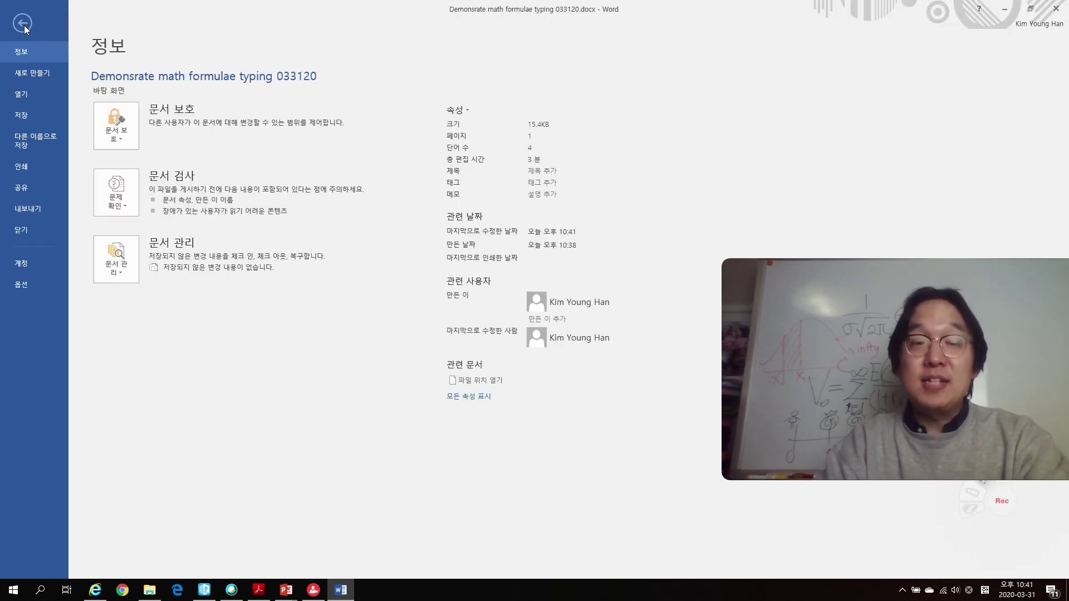
left_click(39, 142)
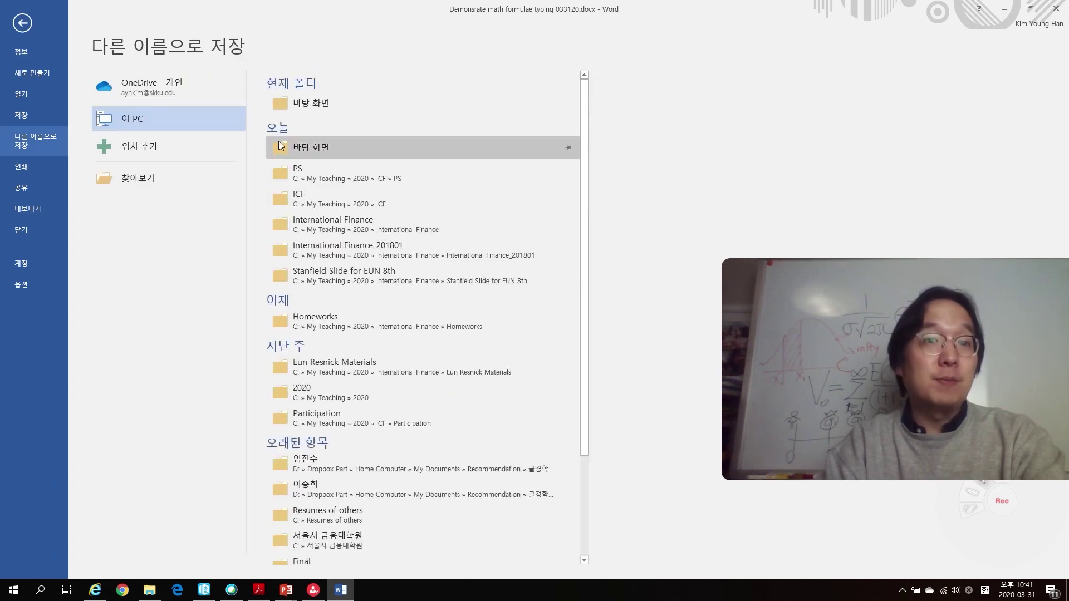
left_click(297, 102)
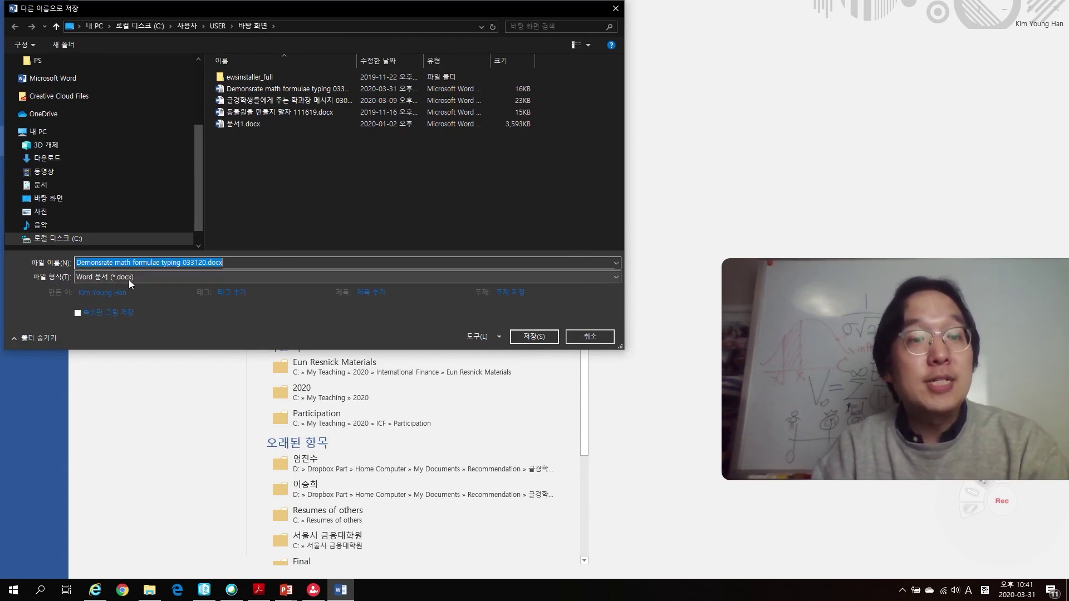
left_click(161, 276)
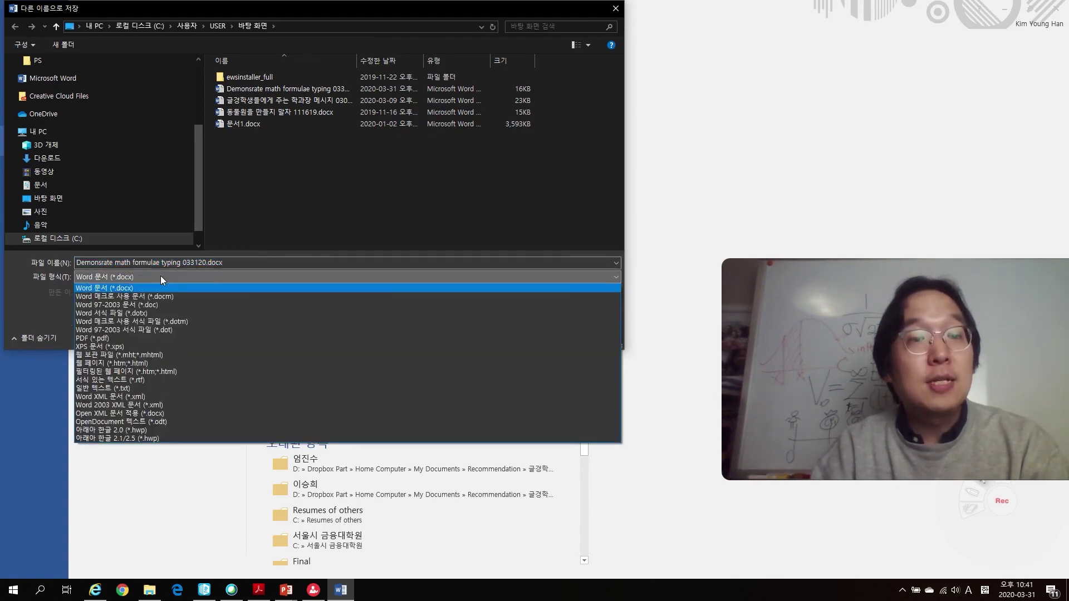
left_click(158, 305)
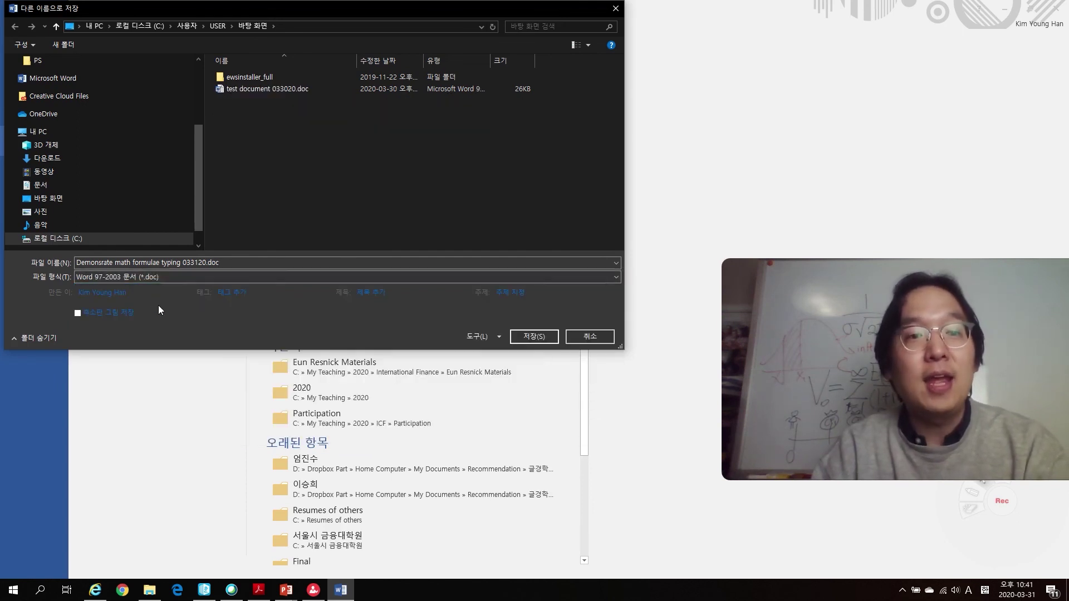
left_click(534, 337)
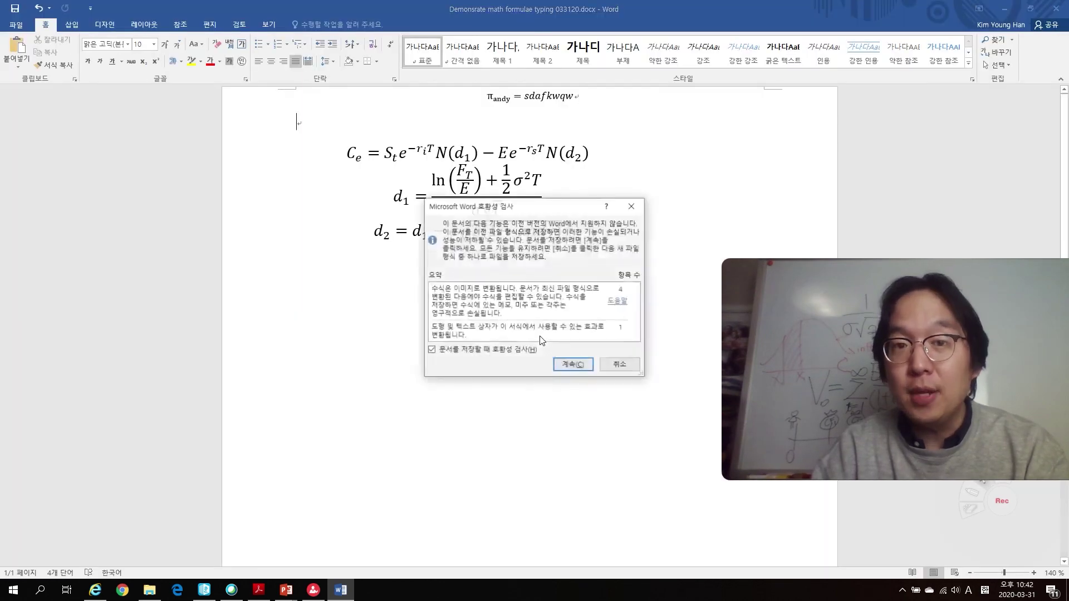
left_click(576, 369)
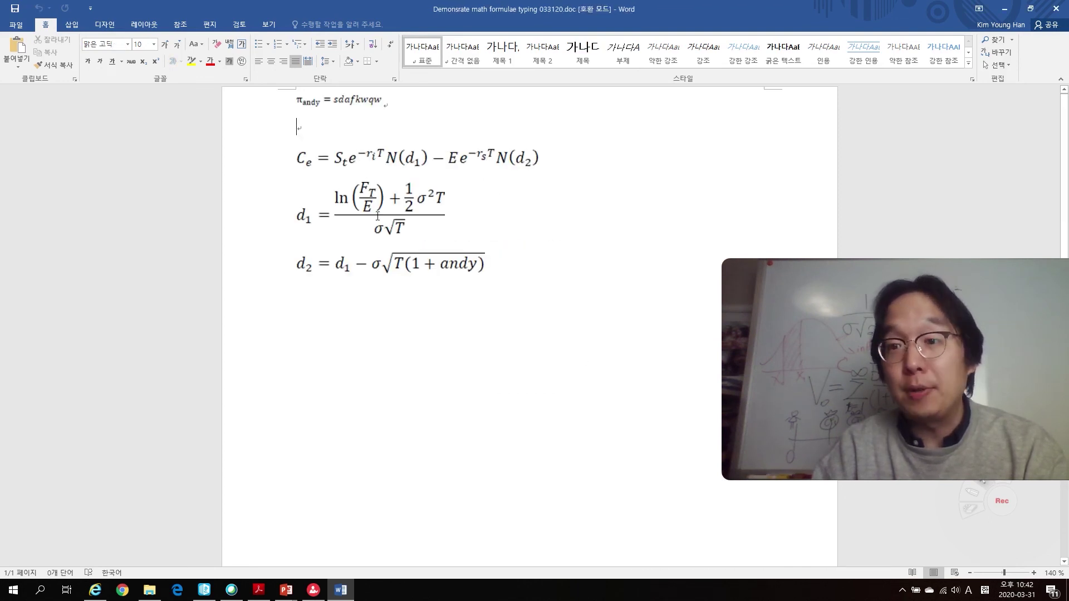
Examine the three formulas in the text box by selecting each one to check whether it is still an editable equation
left_click(396, 241)
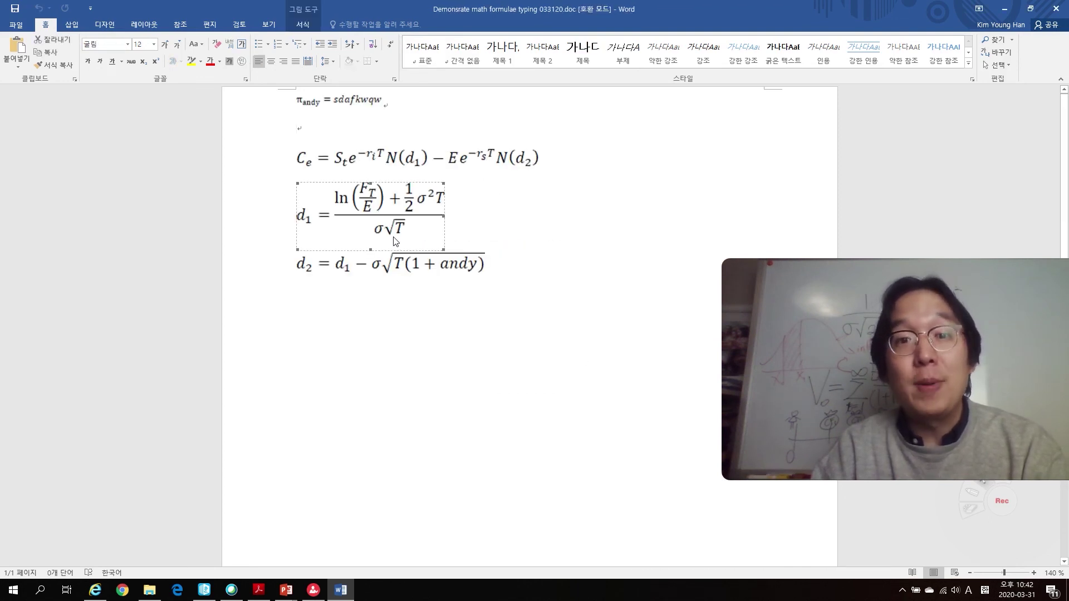
left_click(470, 267)
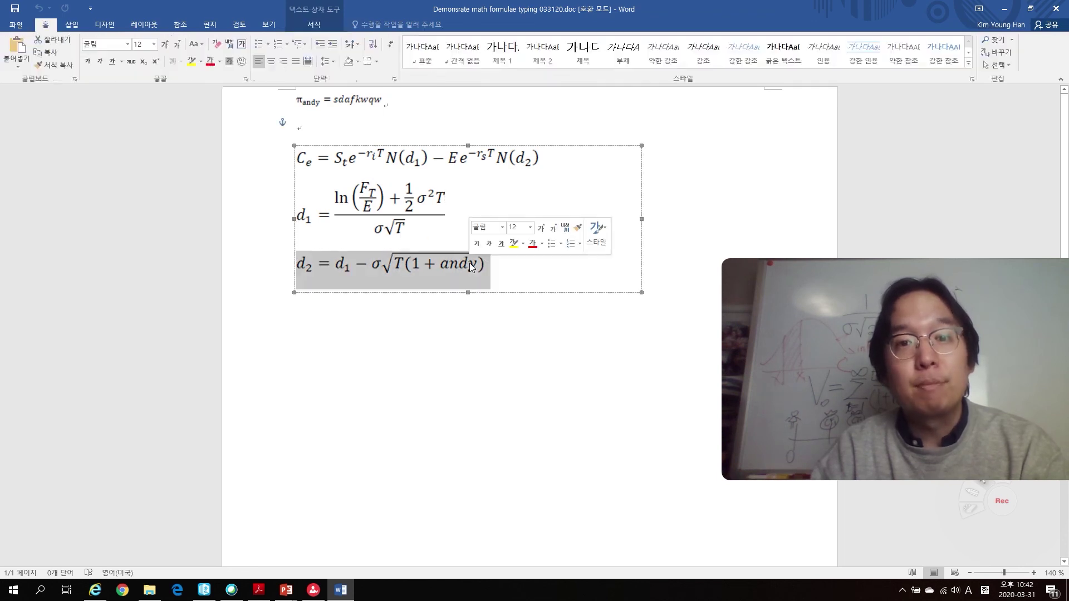
left_click(496, 411)
left_click(329, 174)
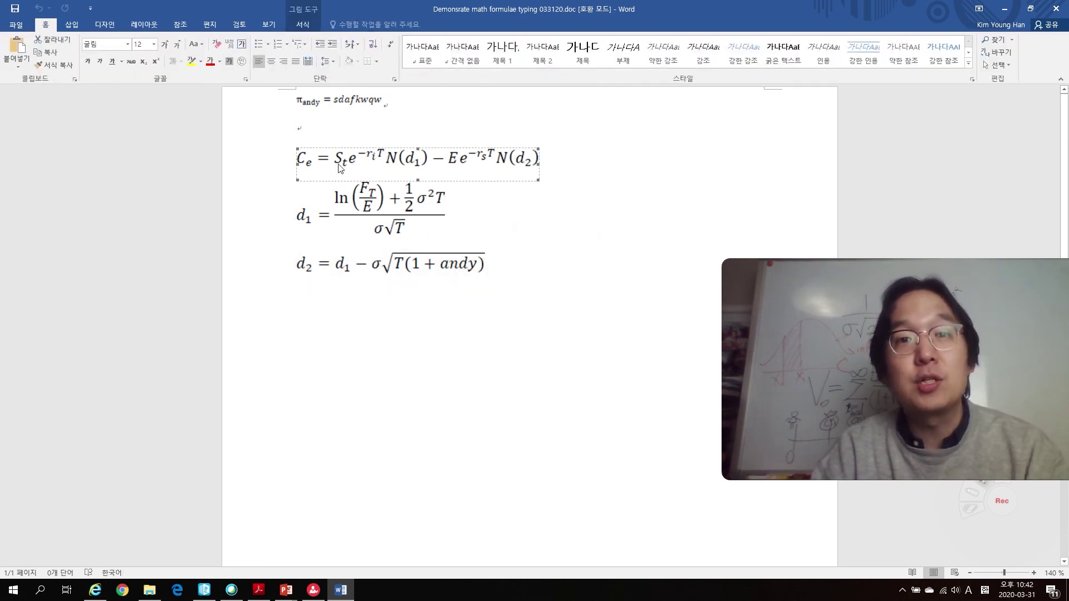
left_click(429, 255)
left_click(415, 225)
left_click(489, 310)
left_click(445, 267)
left_click(405, 226)
left_click(356, 170)
left_click(364, 216)
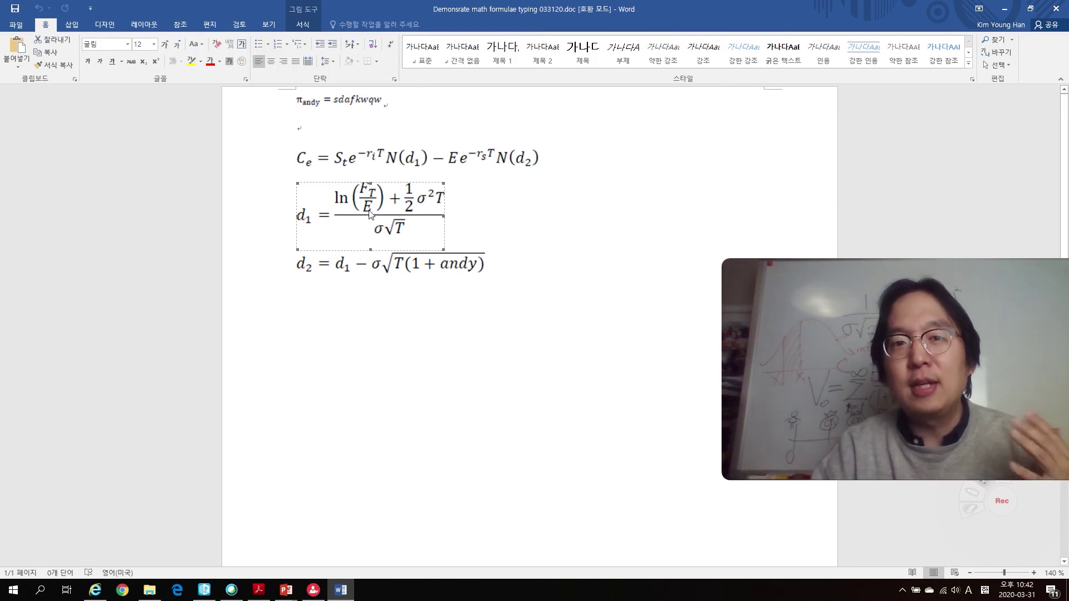
left_click(405, 267)
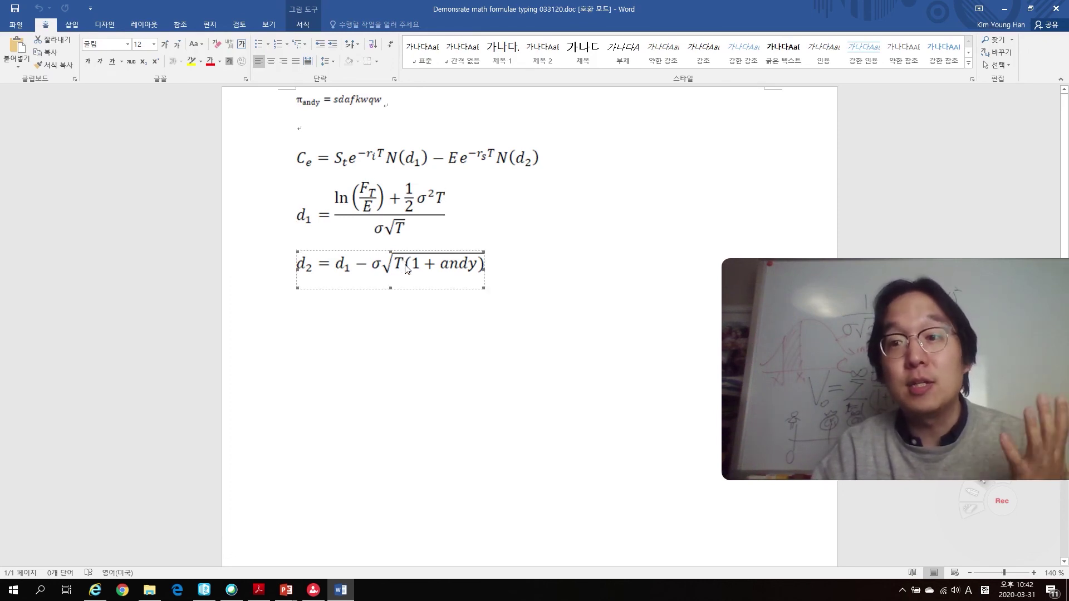
Try to open the d₂ formula for editing in the .doc version
double_click(405, 266)
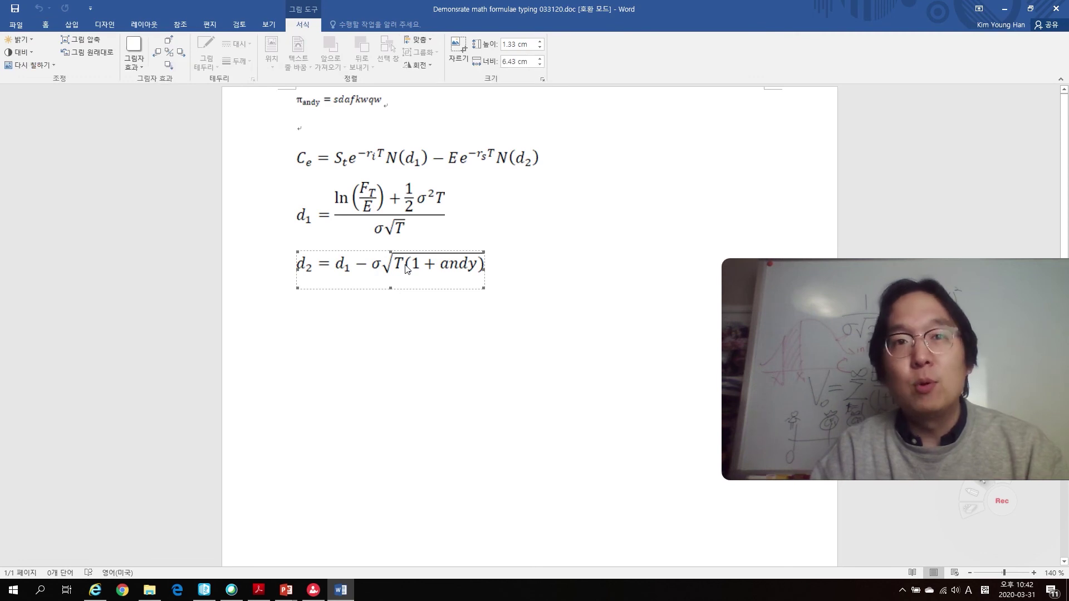
left_click(405, 266)
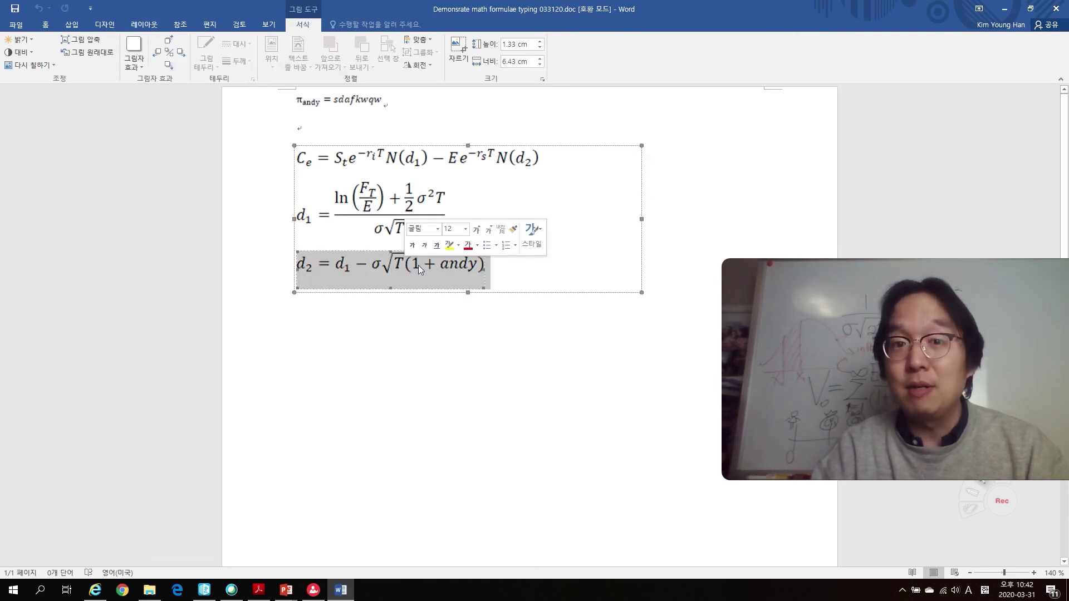
left_click(419, 265)
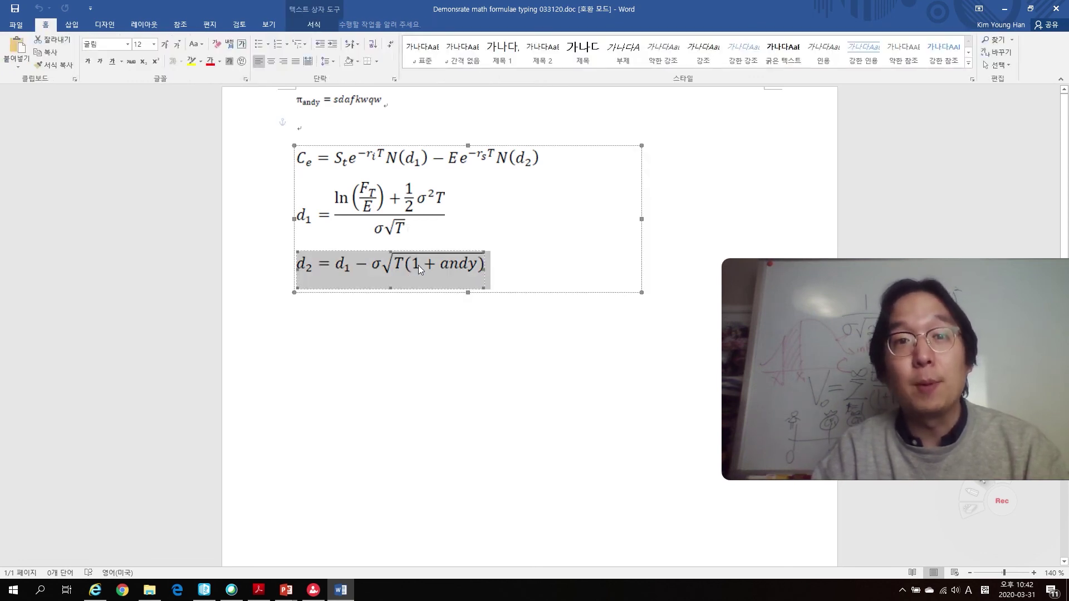
left_click(418, 265)
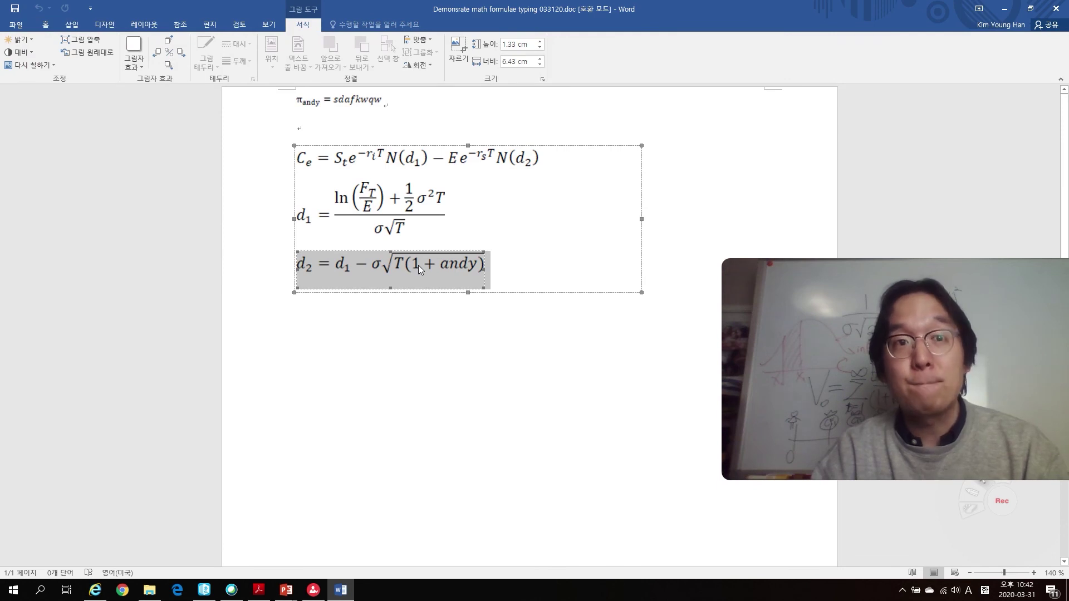
Check whether the equation insertion command is available for the body text of the .doc document
left_click(421, 308)
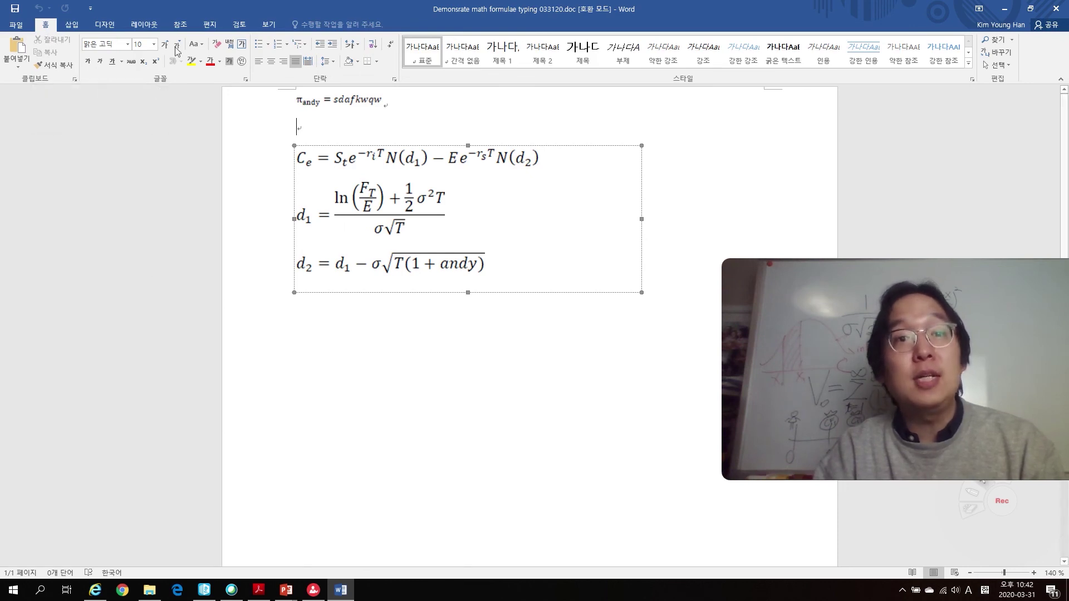
left_click(80, 26)
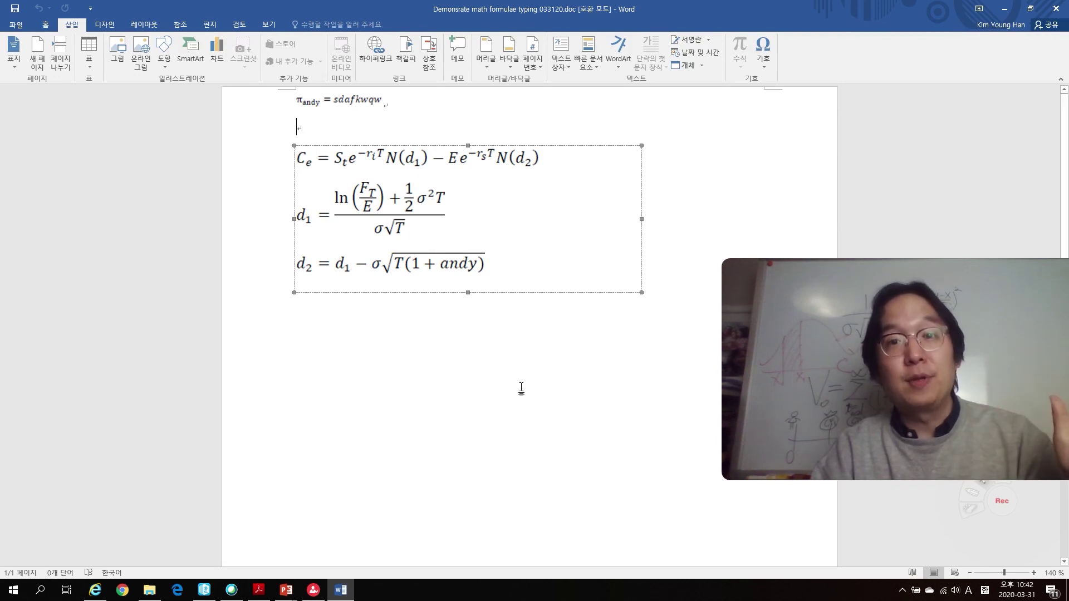
left_click(565, 413)
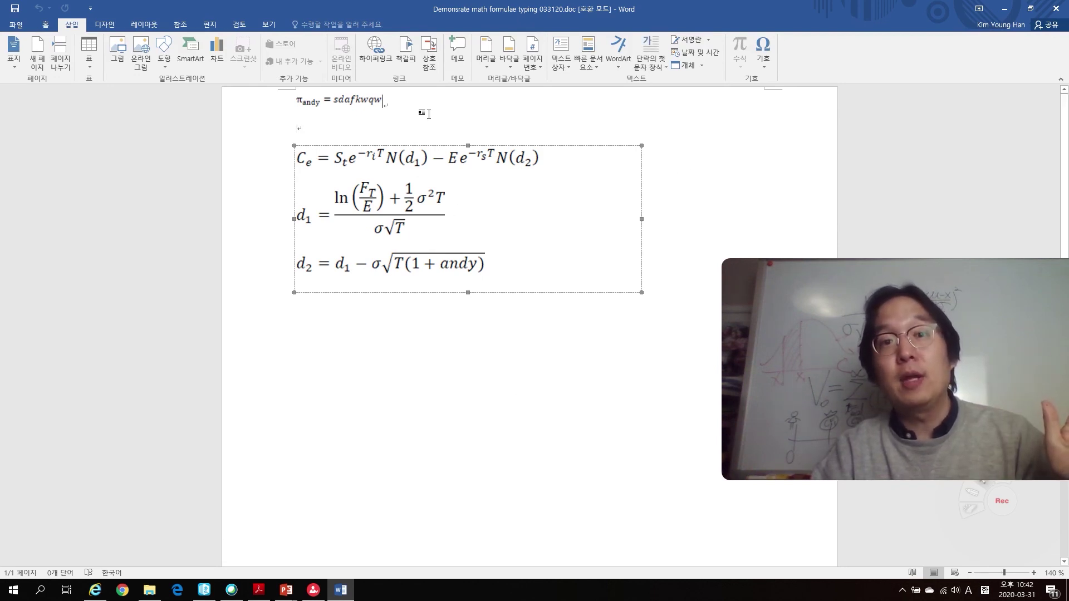